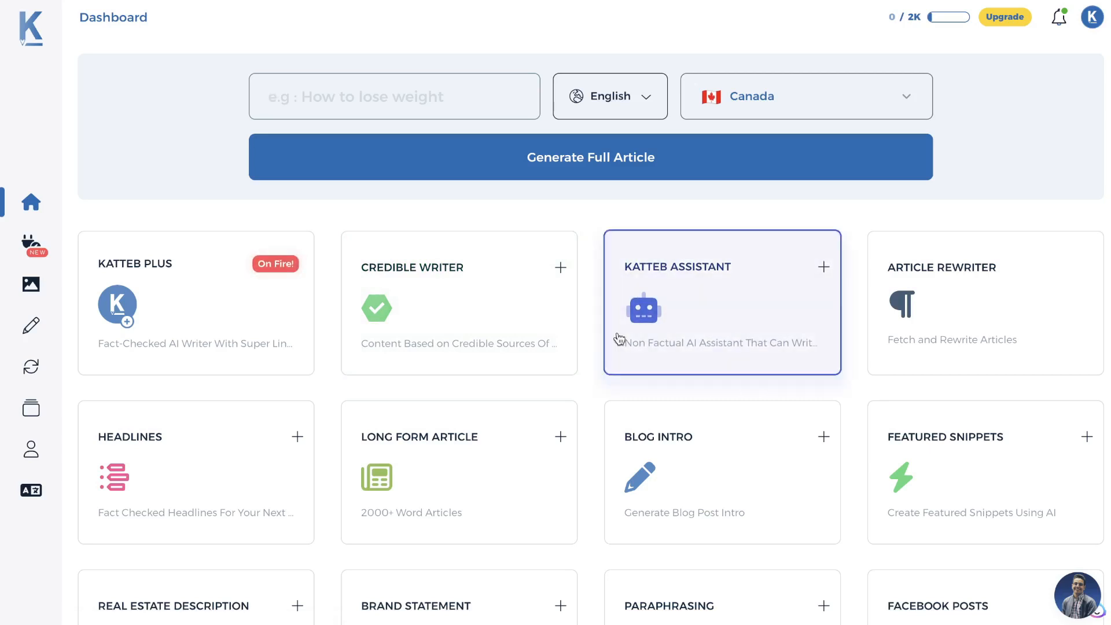
scroll(602, 363, "down", 1)
scroll(601, 362, "down", 1)
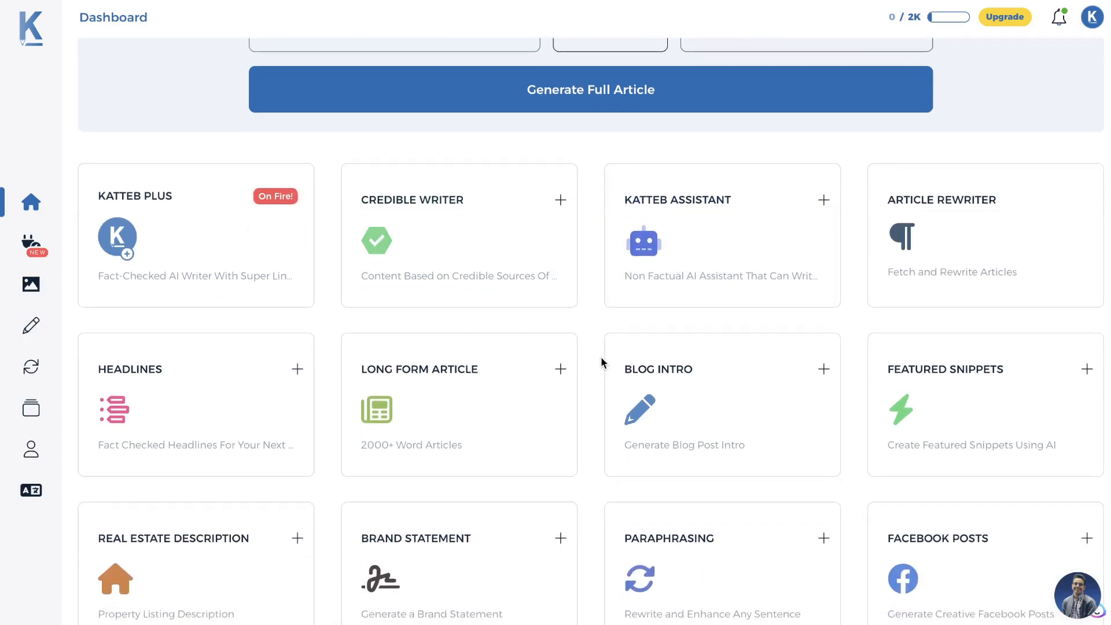
scroll(582, 341, "down", 2)
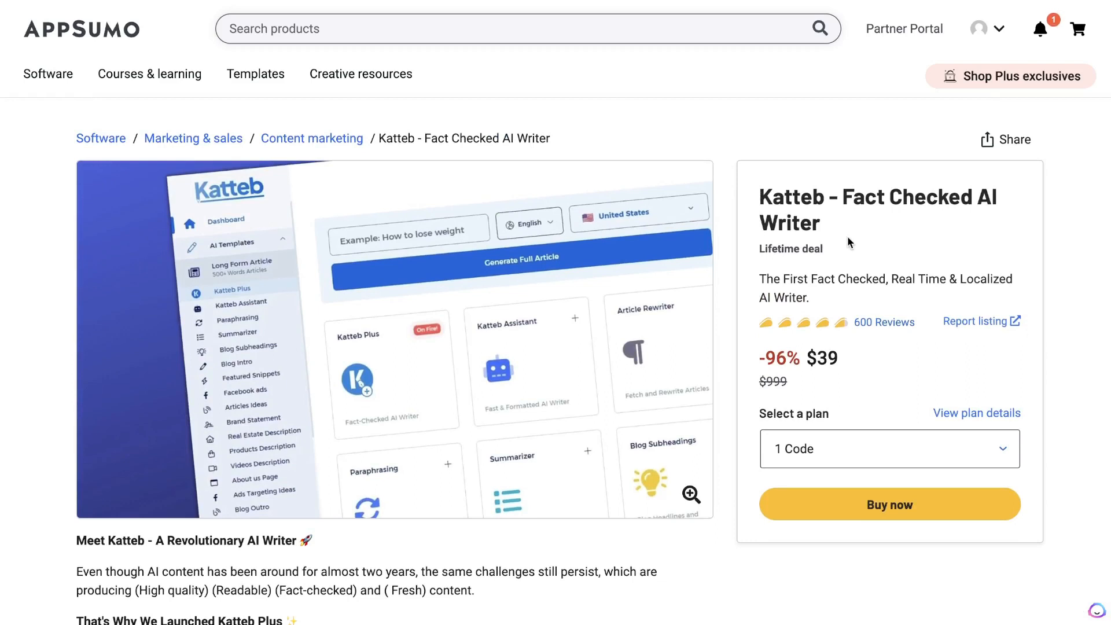
On AppSumo, review the Katteb lifetime deal, comparing the prices and monthly word allowances of the one-code, two-code and ten-code plans.
scroll(847, 236, "down", 1)
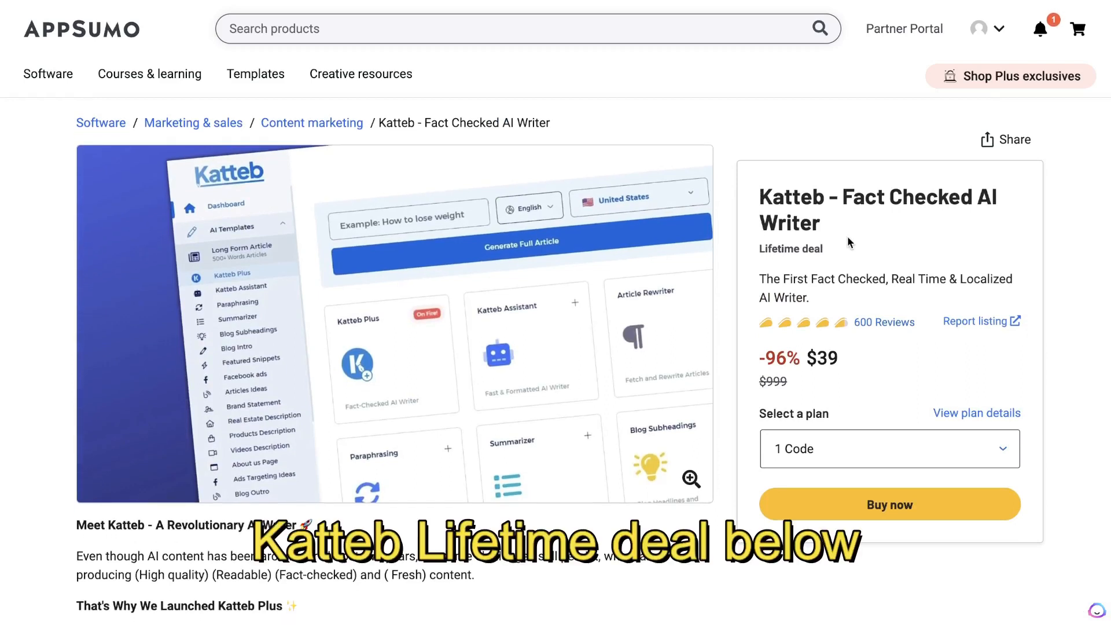
scroll(846, 236, "down", 15)
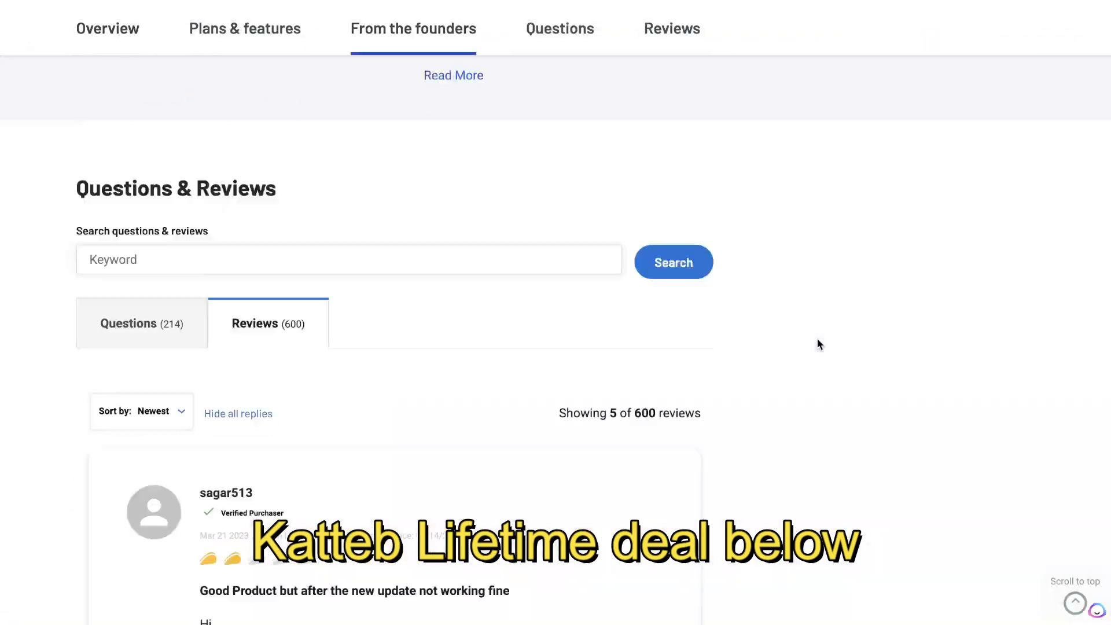
scroll(818, 340, "down", 20)
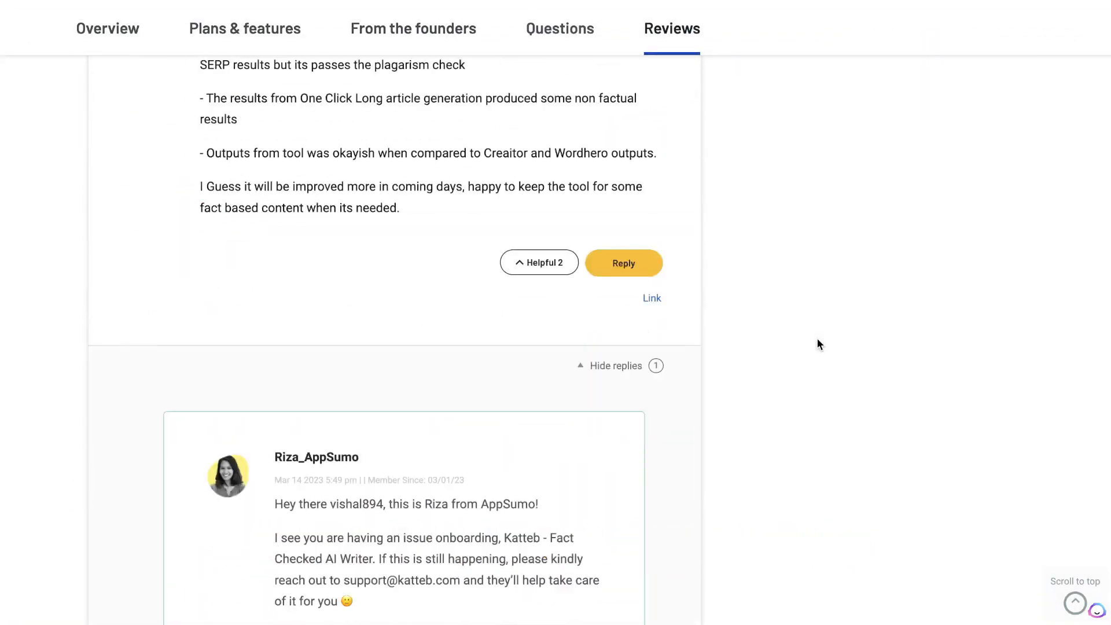
scroll(817, 343, "down", 10)
scroll(817, 344, "up", 20)
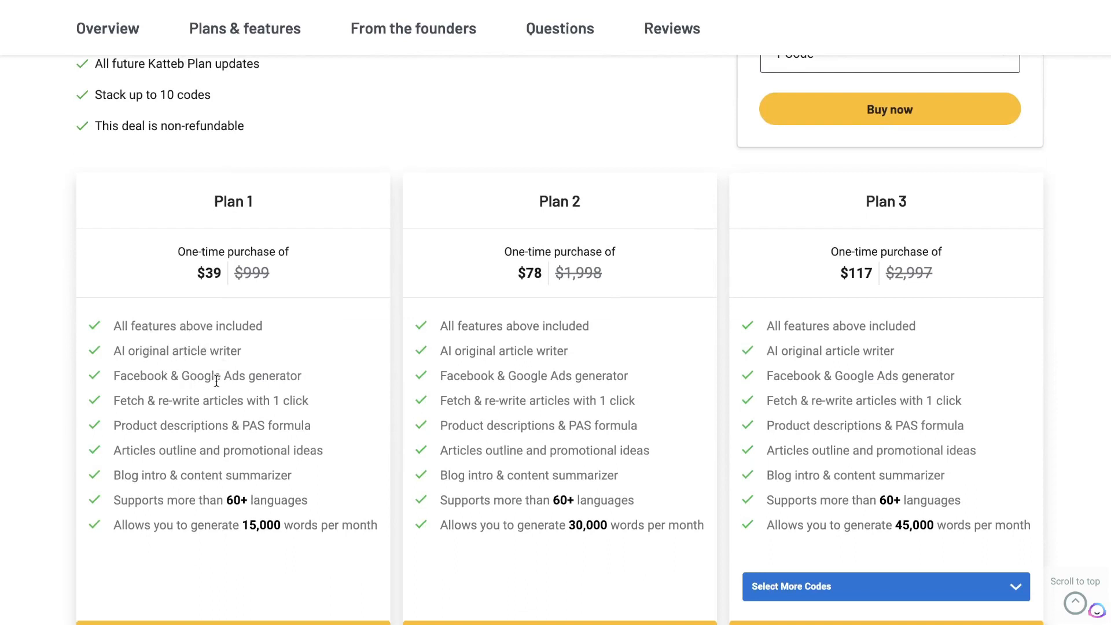
scroll(232, 387, "down", 1)
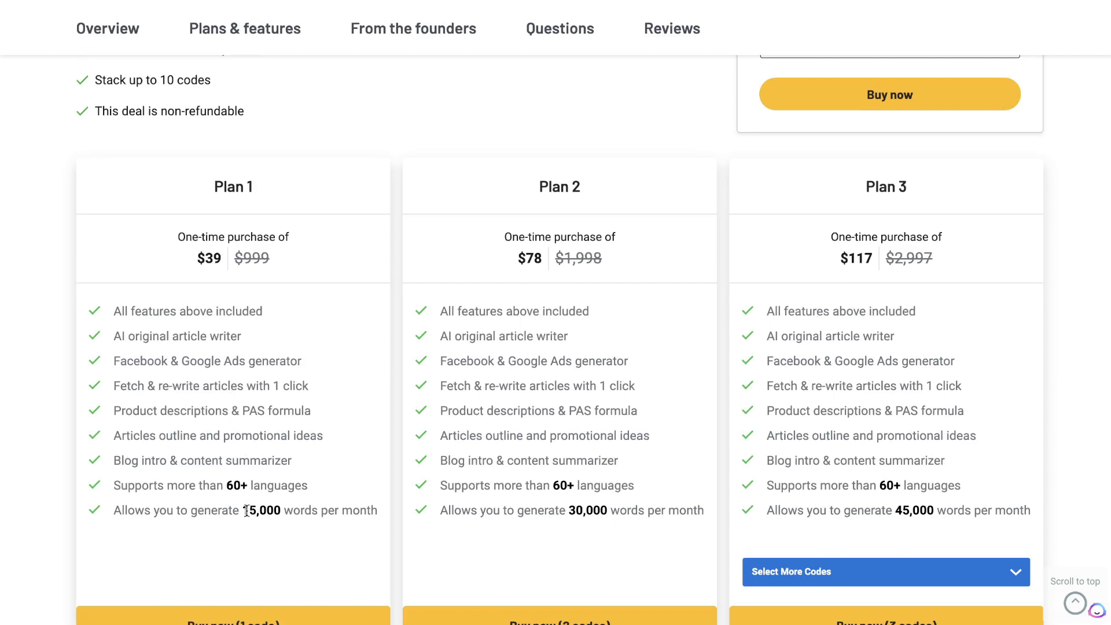
left_click_drag(242, 511, 283, 511)
left_click_drag(517, 255, 548, 260)
left_click_drag(569, 510, 614, 506)
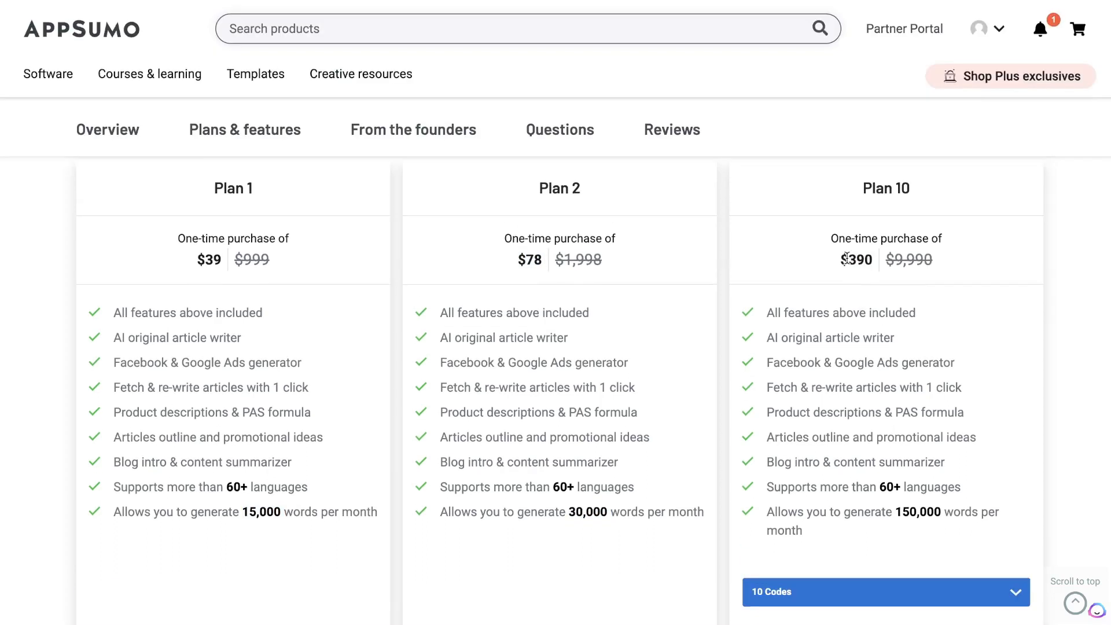
scroll(879, 440, "down", 1)
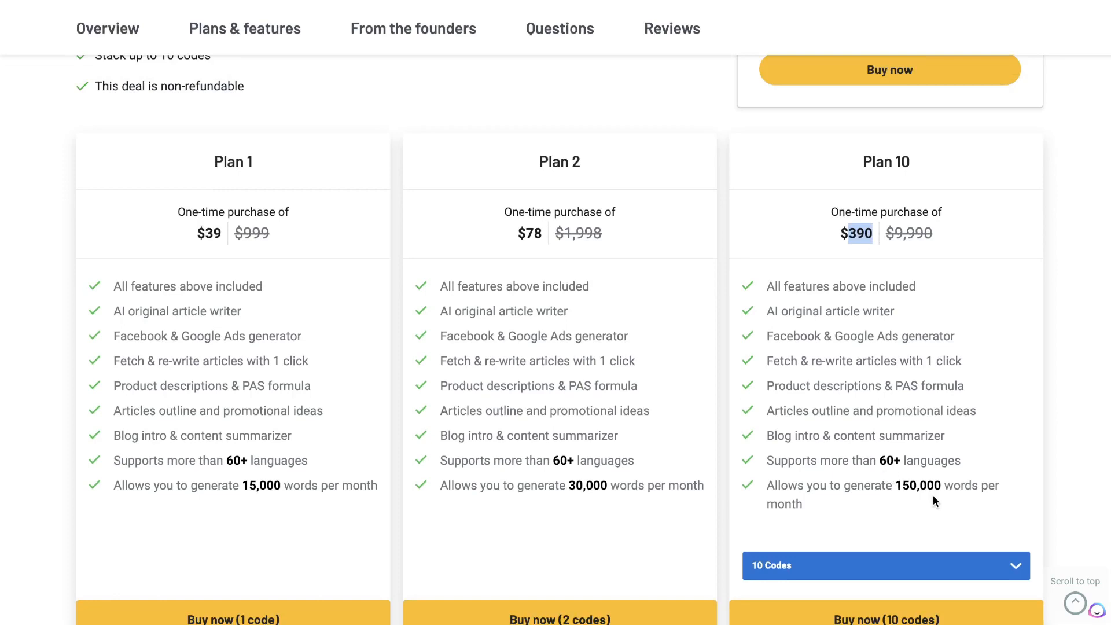
scroll(932, 501, "up", 20)
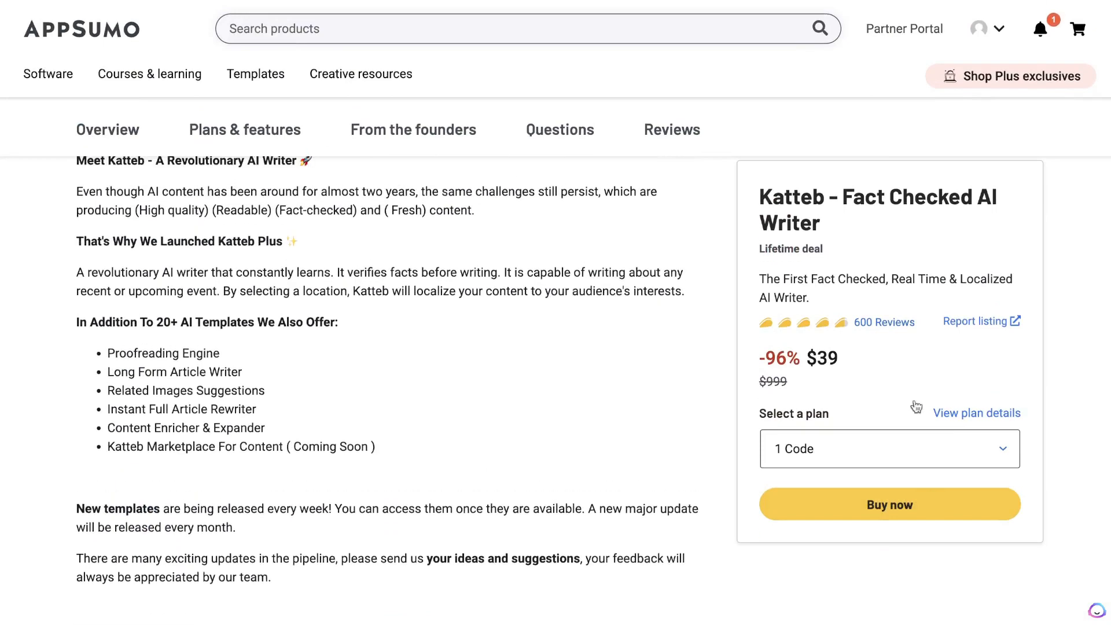
scroll(907, 348, "down", 1)
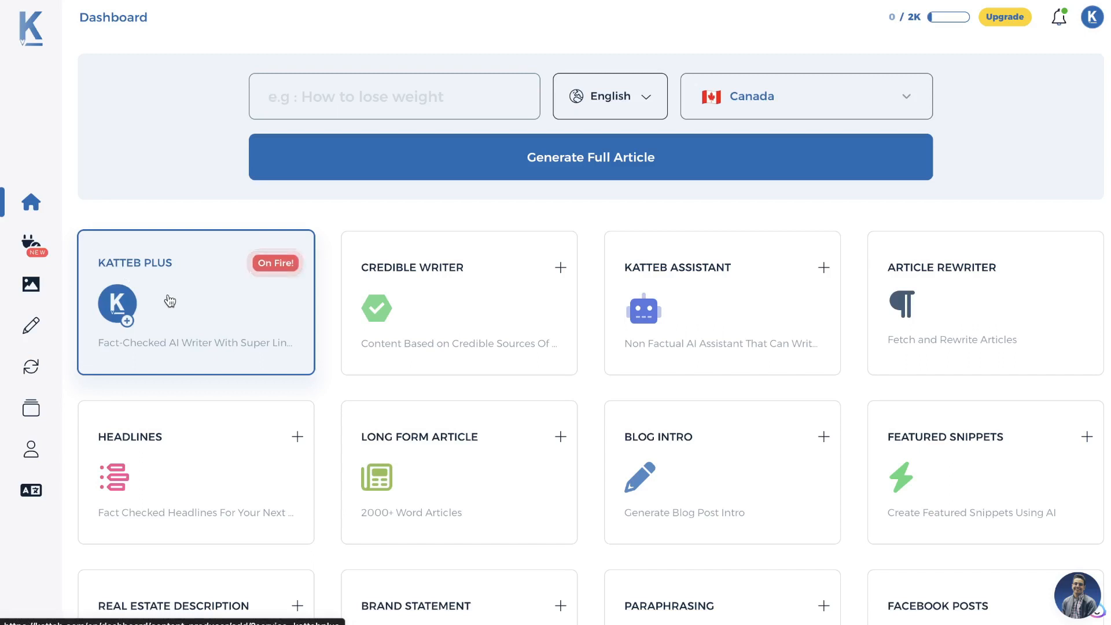
Open Katteb Plus and enter the brief description "how to start and monetize a podcast in 2023 as a beginner with no experience".
left_click(175, 318)
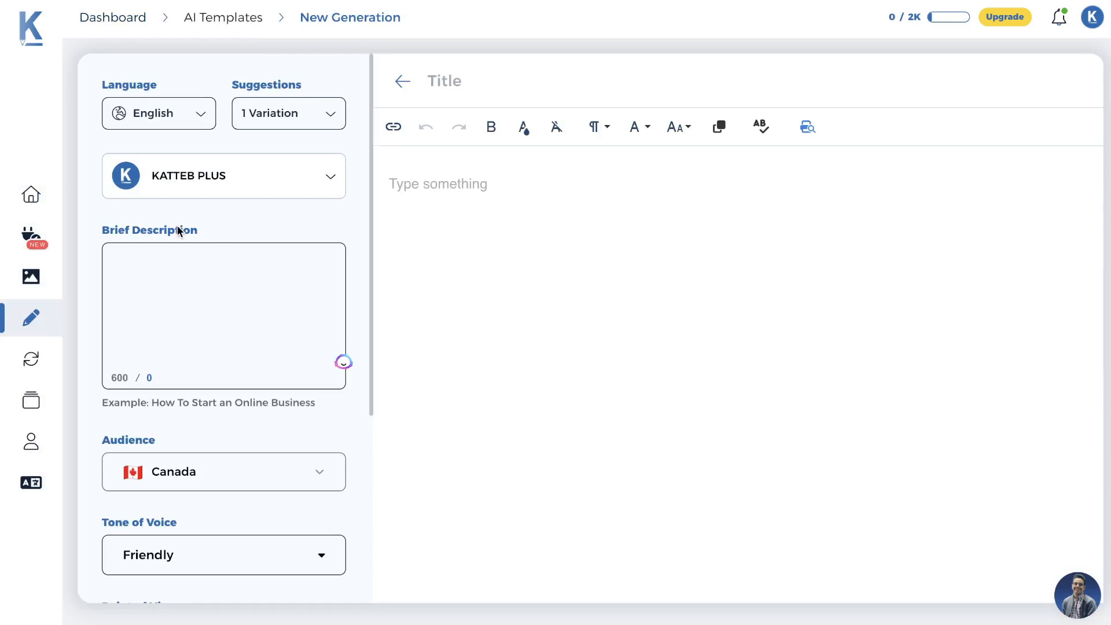
left_click(185, 258)
type("how to start and monetize a podcast in 2023 as a beginner with no experience")
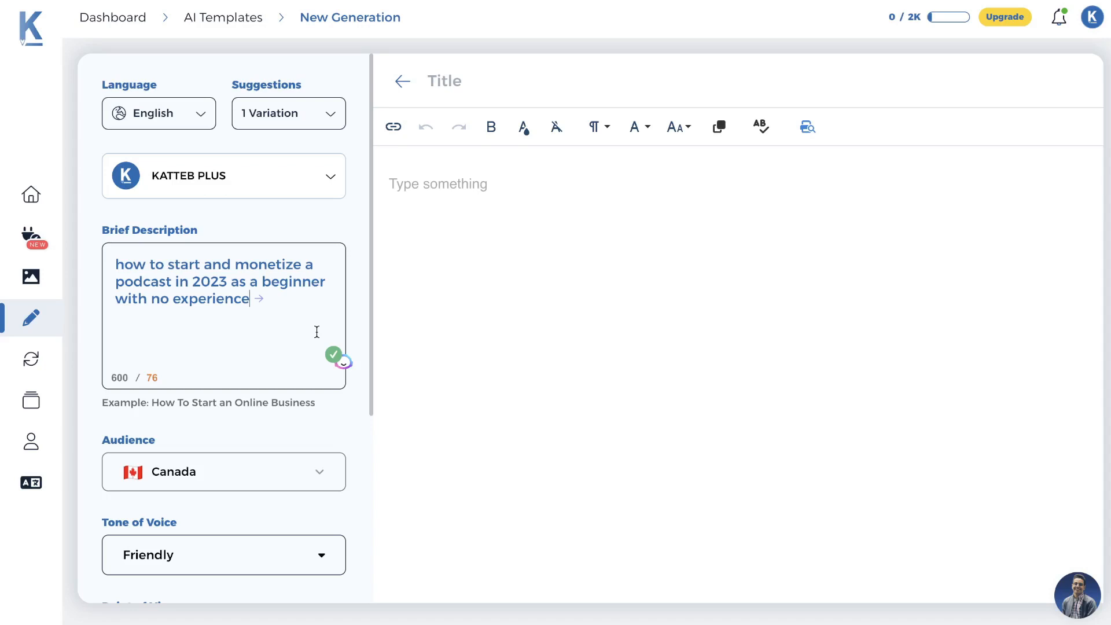
Set the audience to United States and the point of view to First Person.
scroll(317, 331, "down", 1)
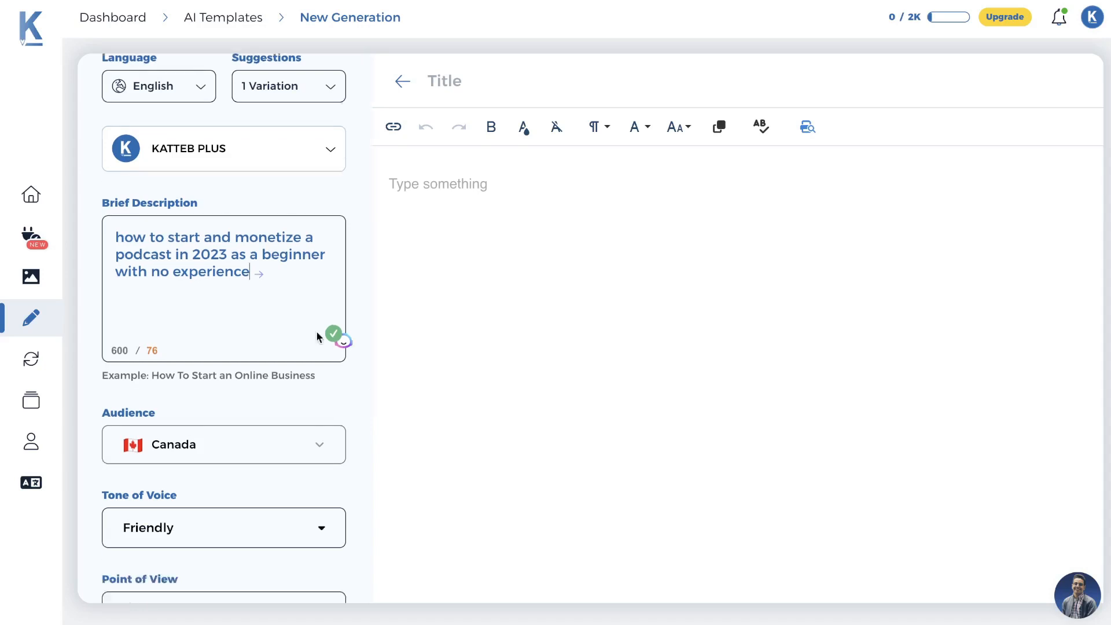
left_click(272, 431)
type("usa")
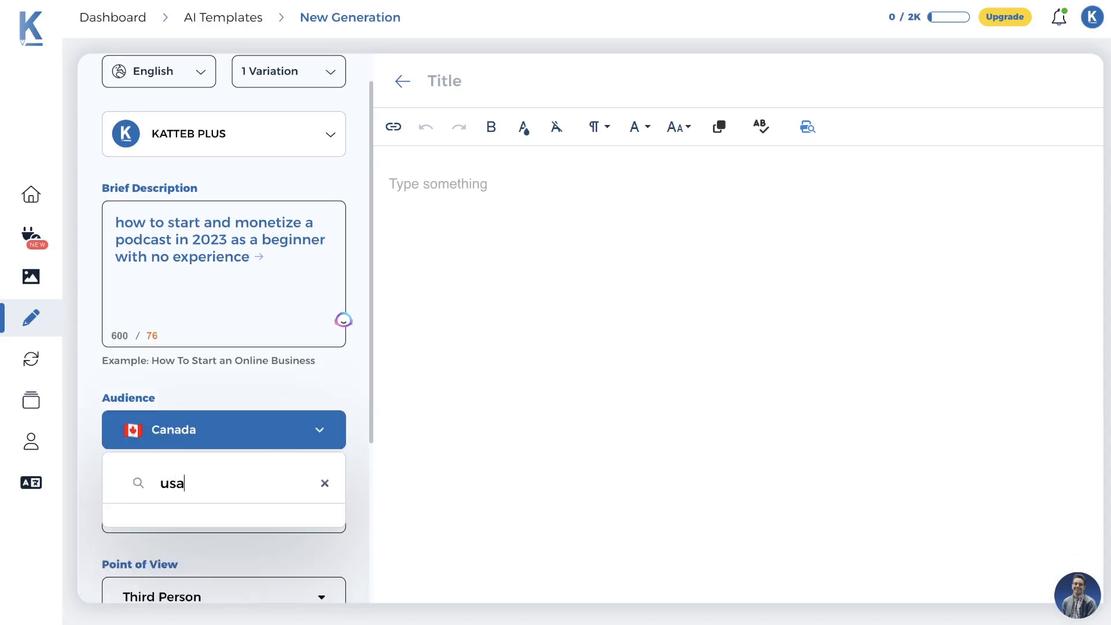
key("Return")
scroll(241, 451, "down", 3)
left_click(242, 453)
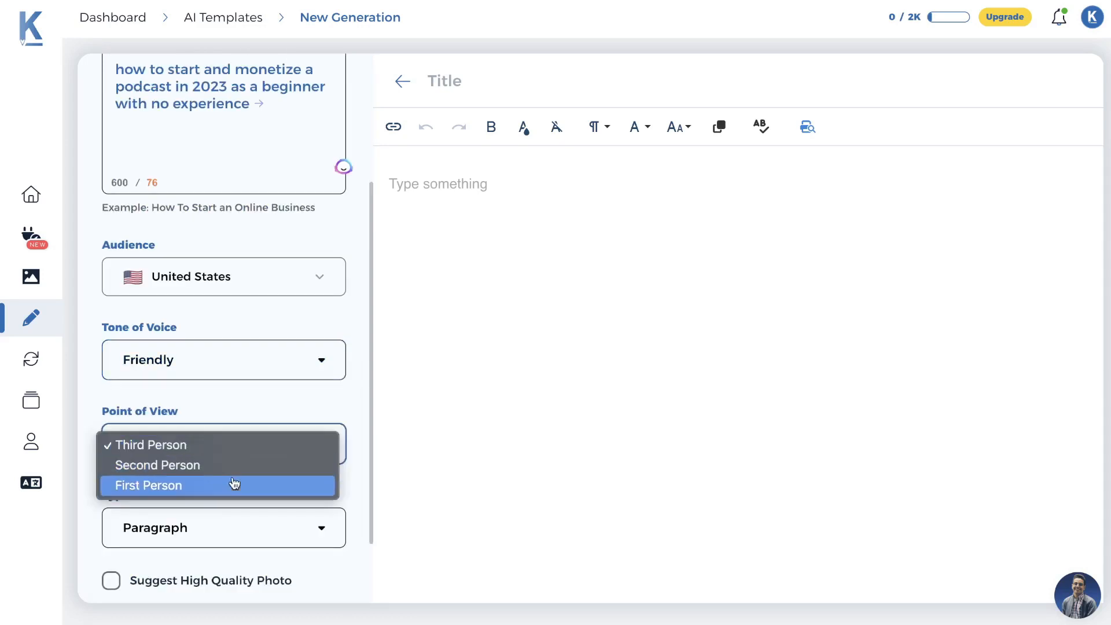
left_click(231, 486)
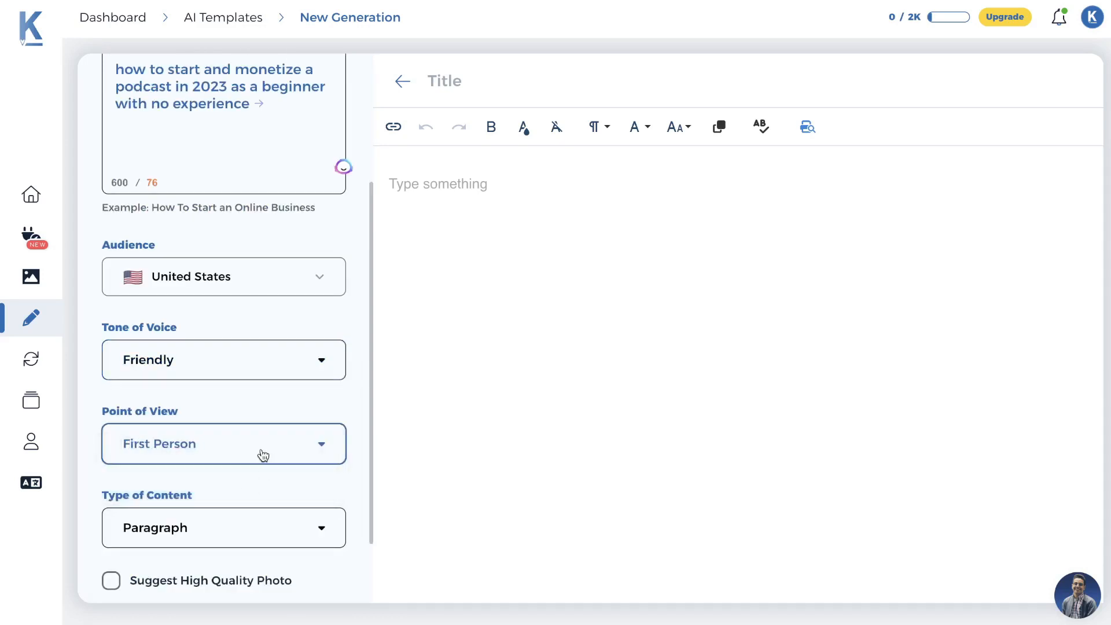
Review the content types, keep Paragraph selected, and generate the podcast text.
scroll(261, 453, "down", 1)
left_click(257, 478)
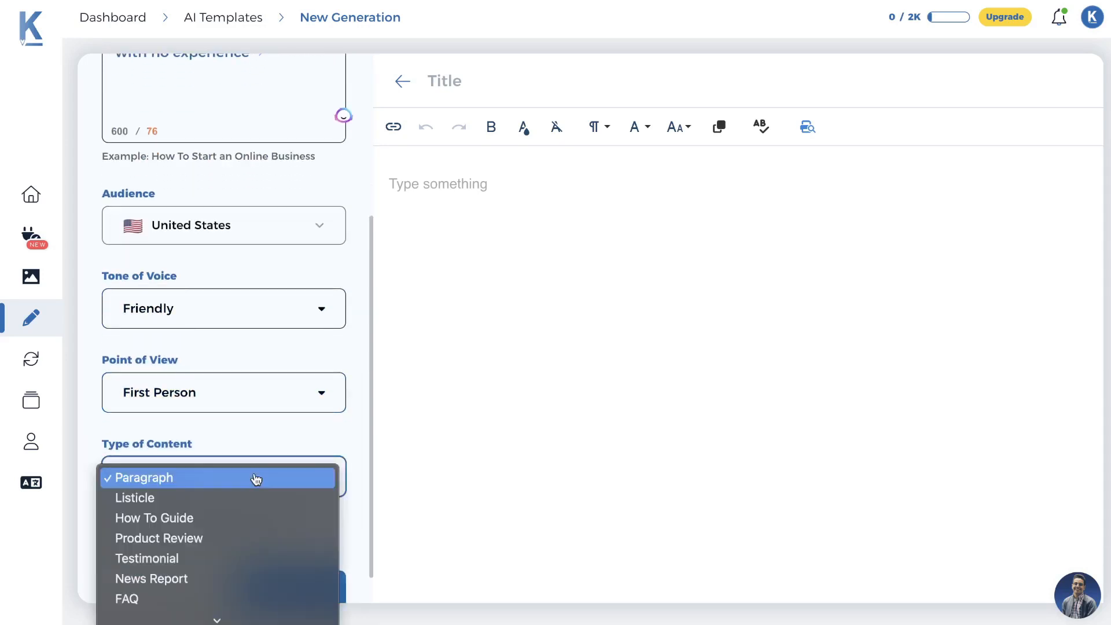
scroll(256, 495, "down", 1)
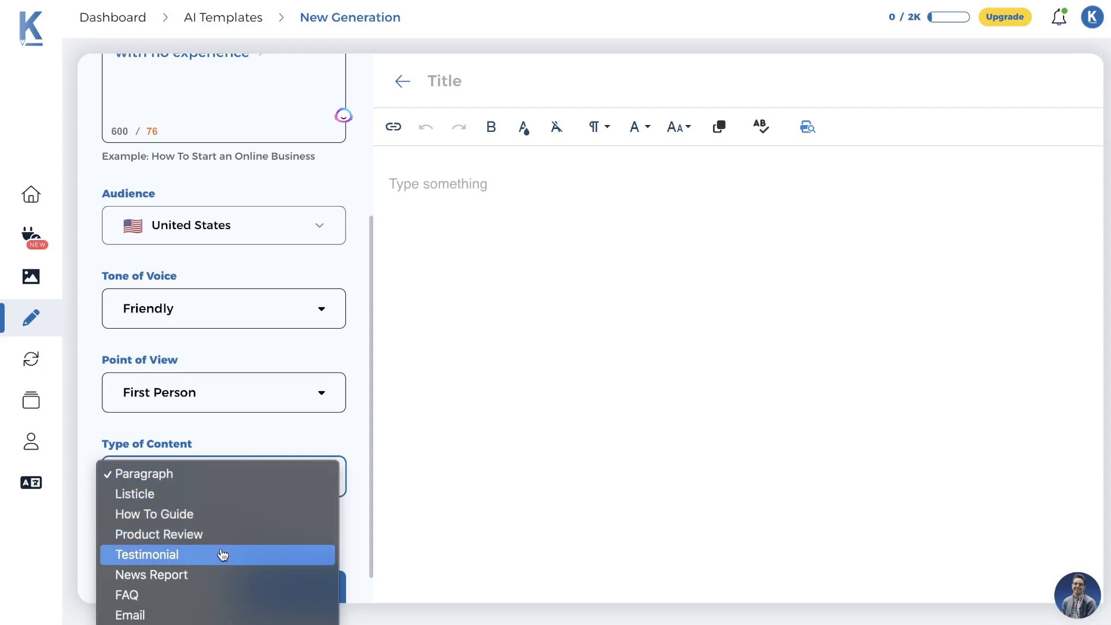
left_click(243, 440)
left_click(229, 477)
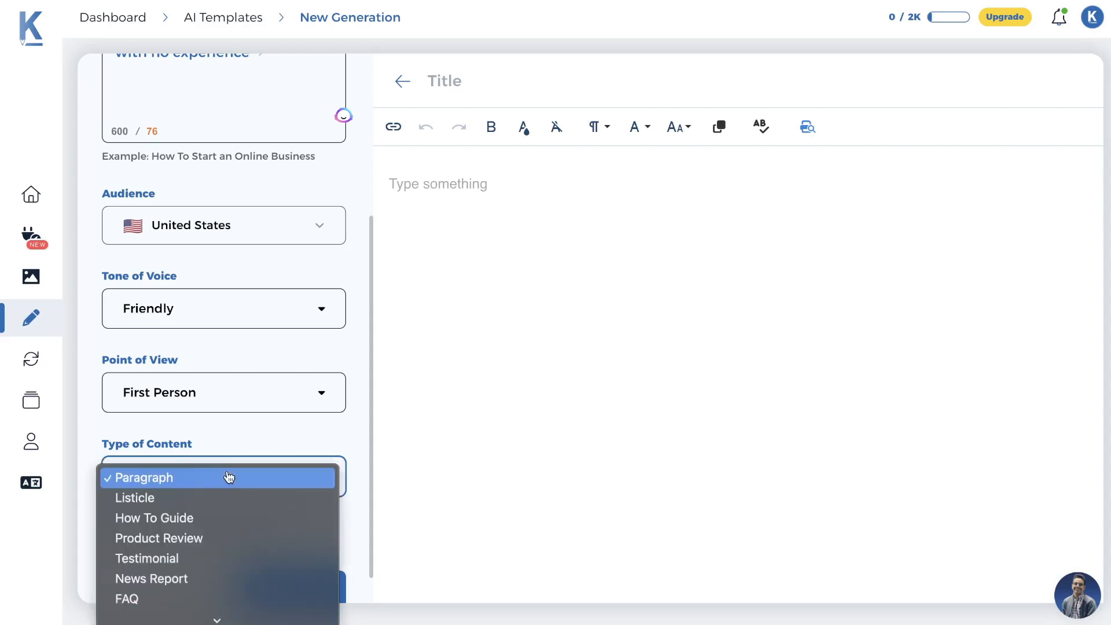
left_click(228, 476)
scroll(347, 404, "down", 1)
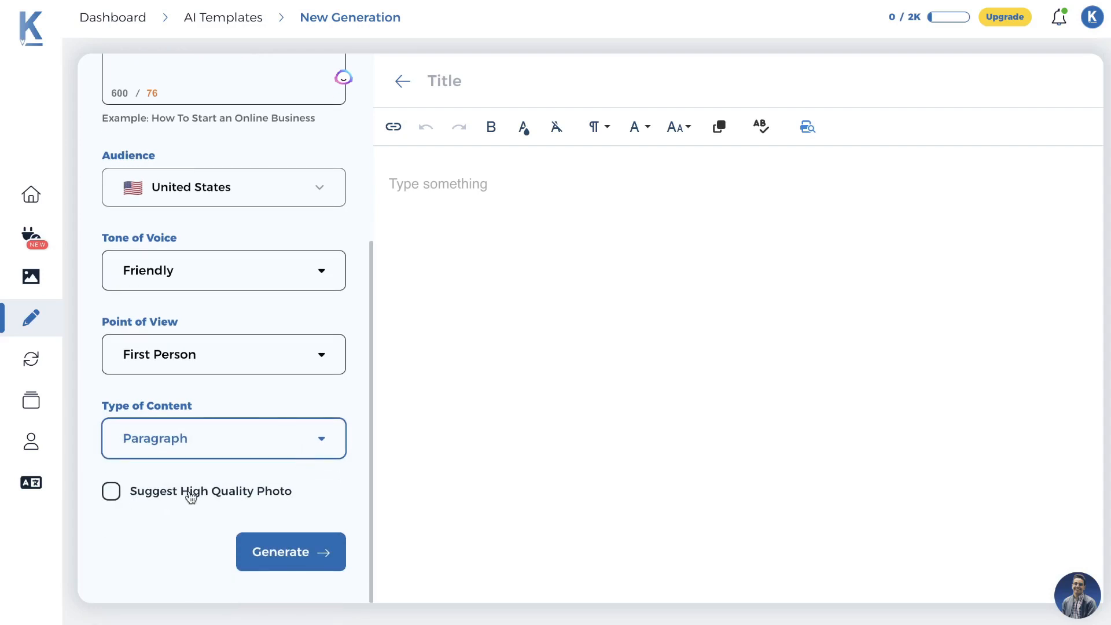
left_click(265, 550)
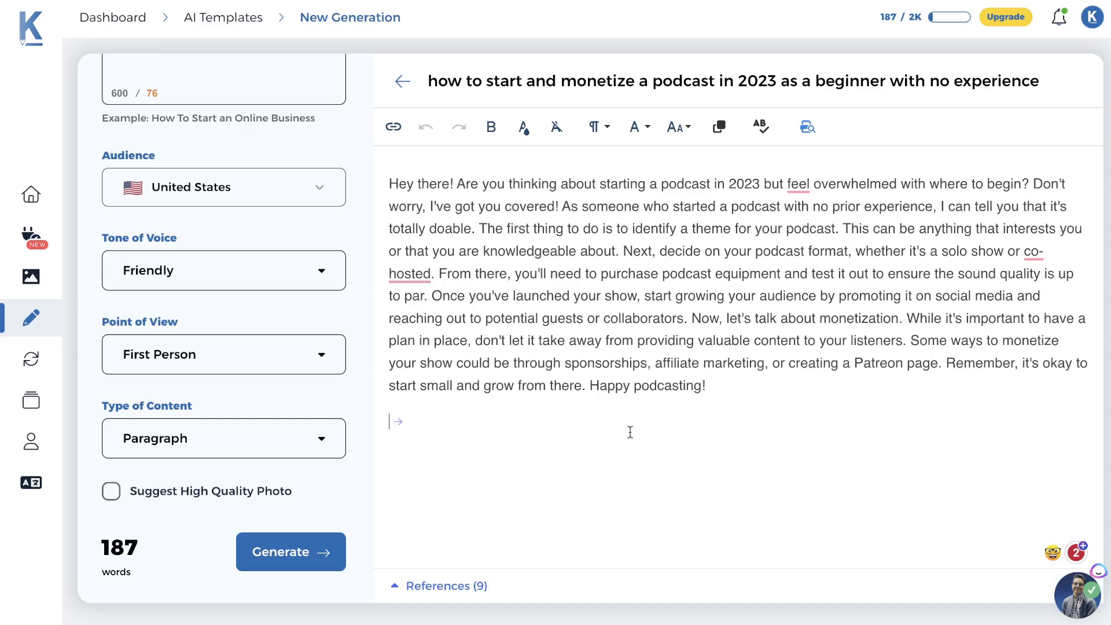
Examine the source links listed under the references of the generated text, and collapse the list.
left_click_drag(739, 379, 382, 177)
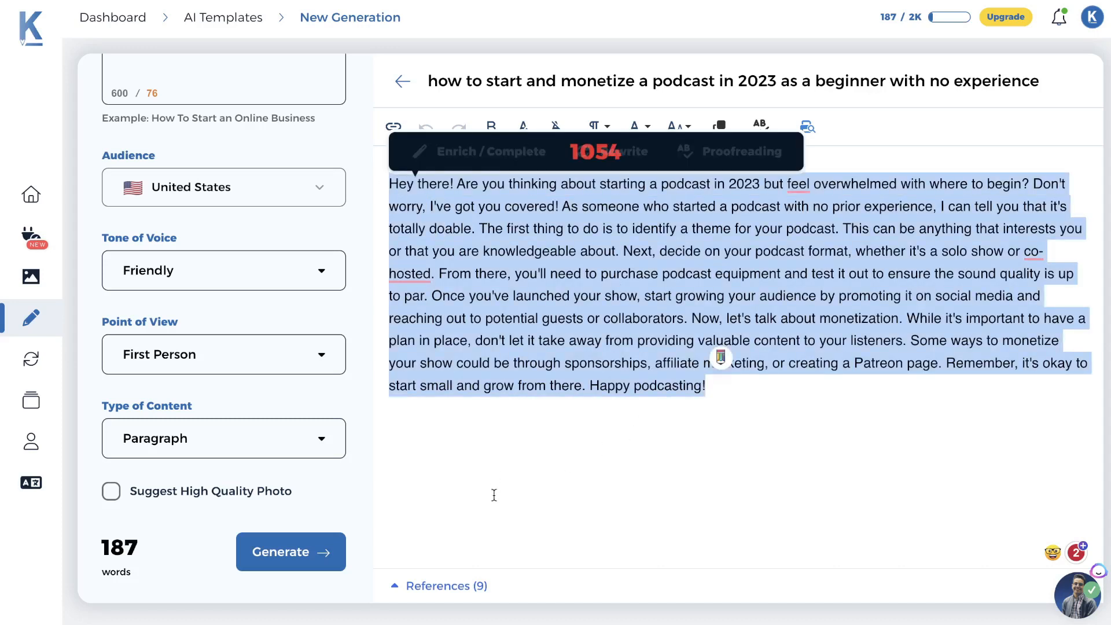
left_click(459, 585)
scroll(614, 447, "down", 1)
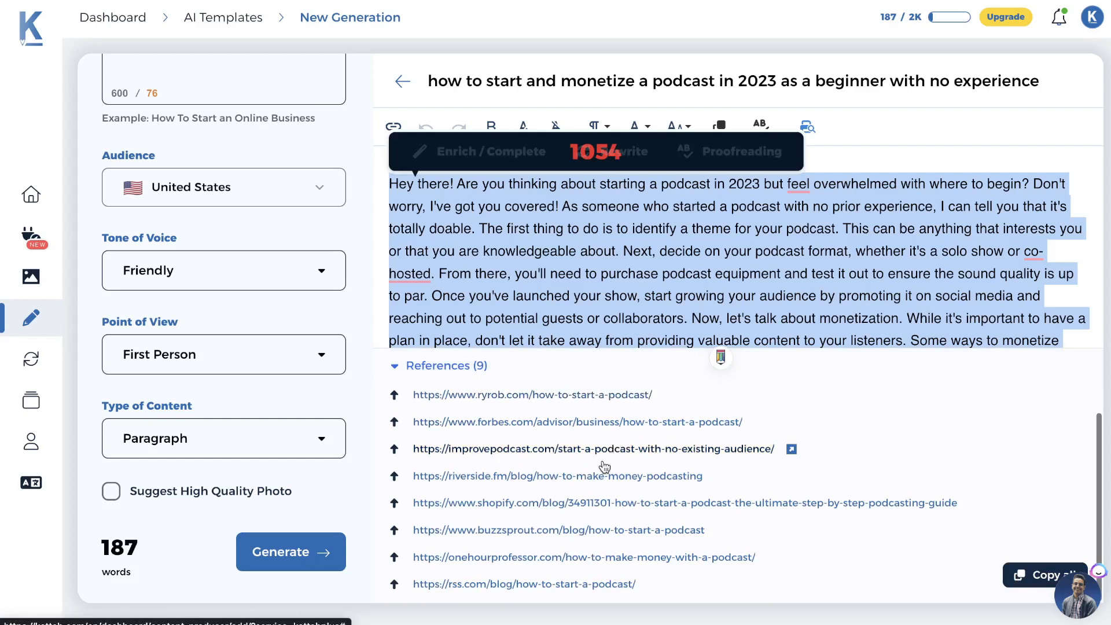
scroll(610, 494, "up", 1)
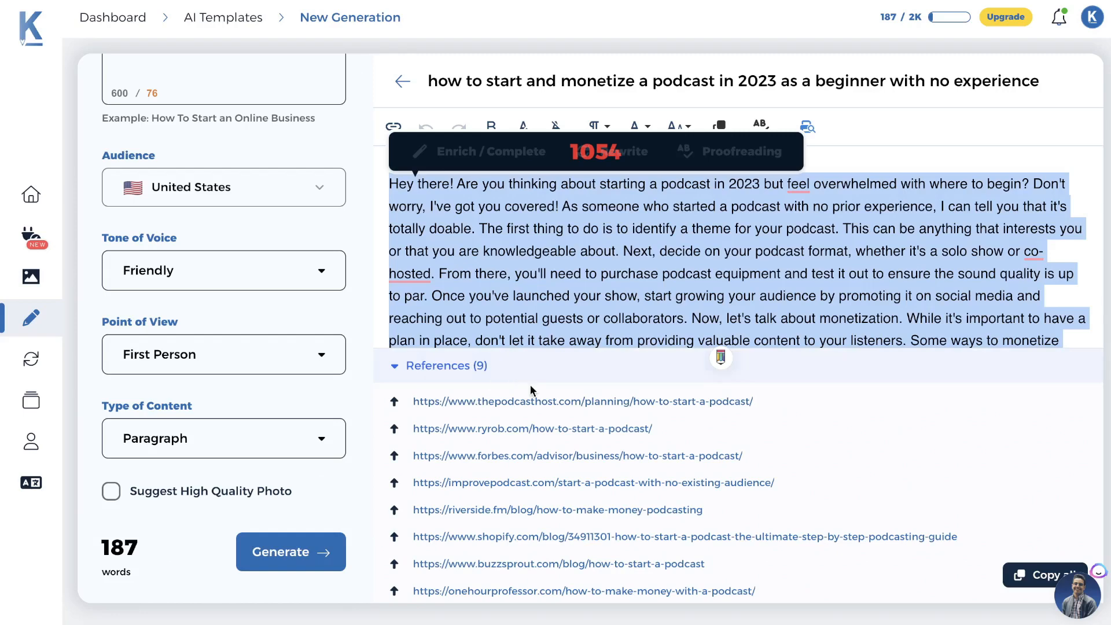
scroll(541, 397, "down", 1)
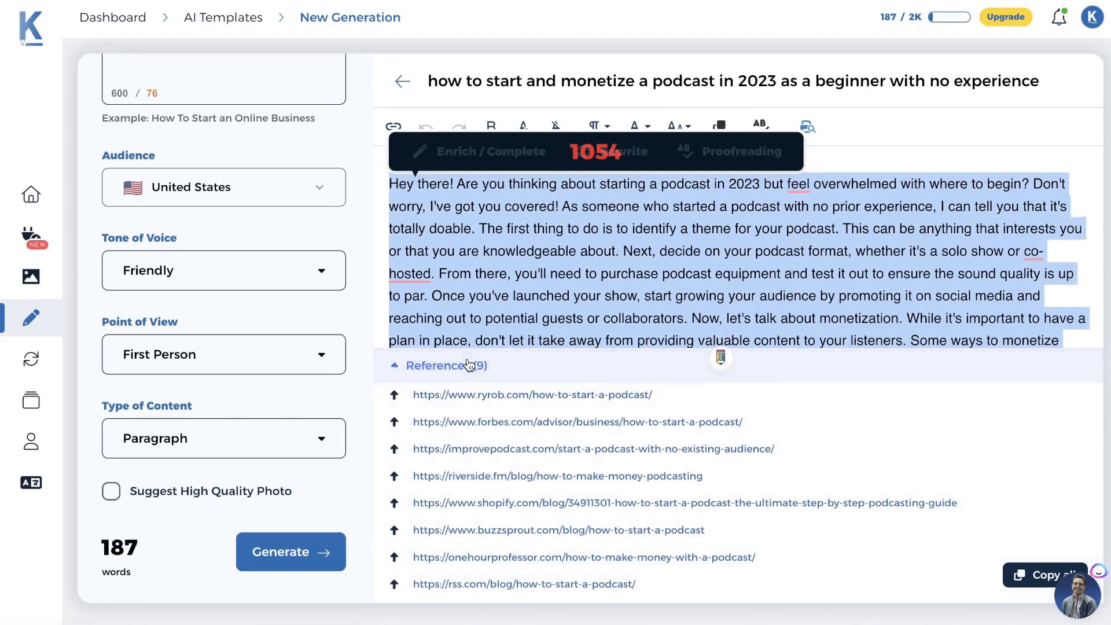
left_click(469, 366)
left_click(746, 401)
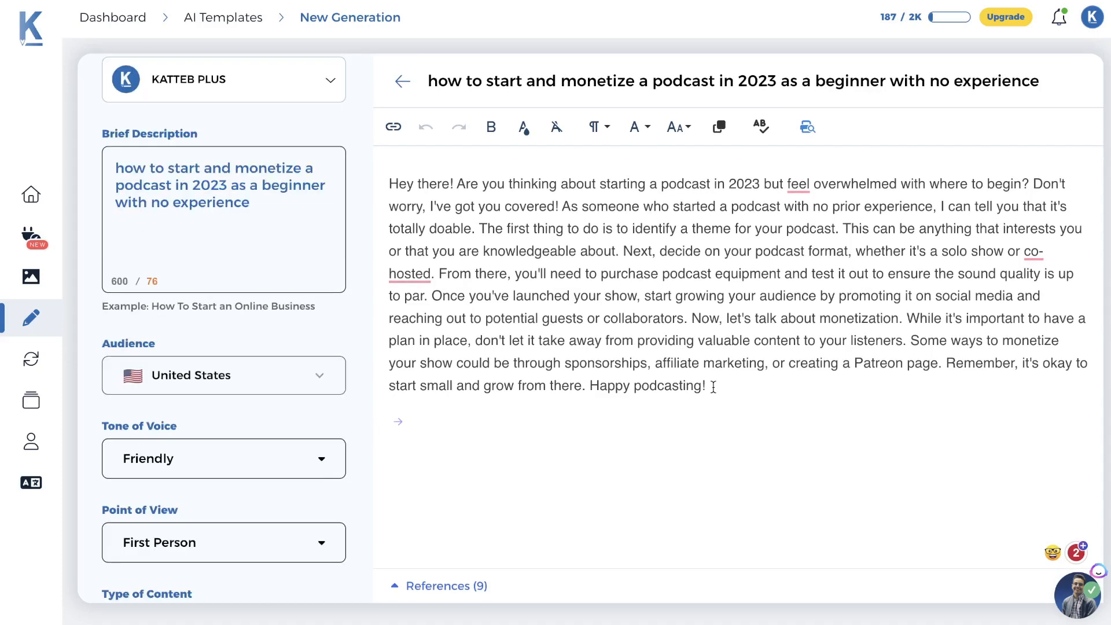
Copy the whole generated paragraph into a new Originality.AI content scan and run it with AI detection and plagiarism checking.
left_click_drag(712, 387, 389, 192)
key("ctrl+c")
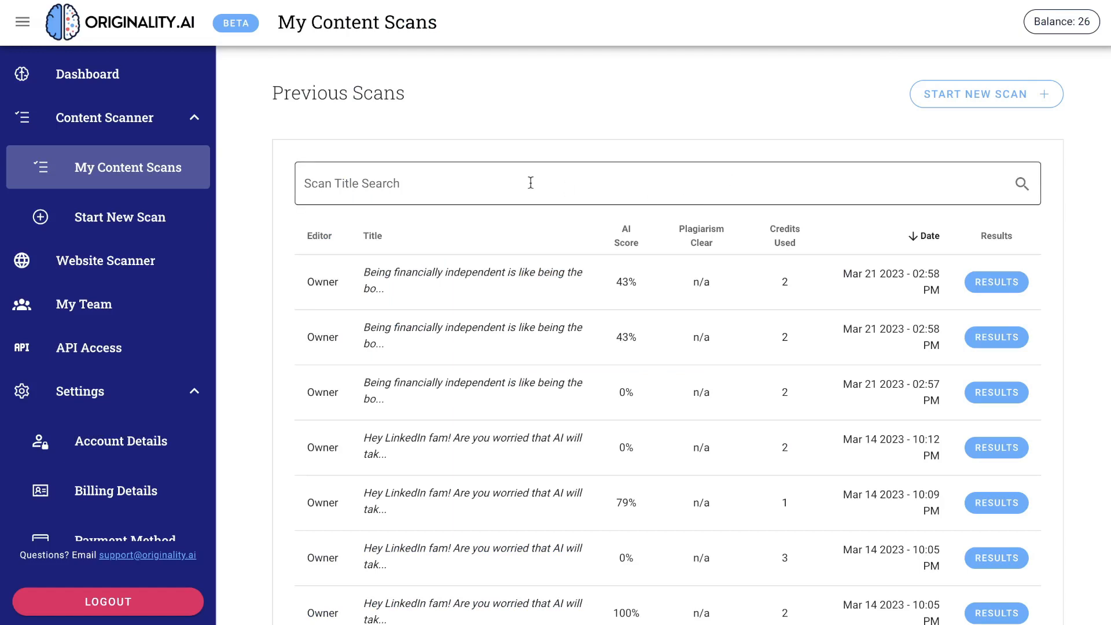
left_click(961, 105)
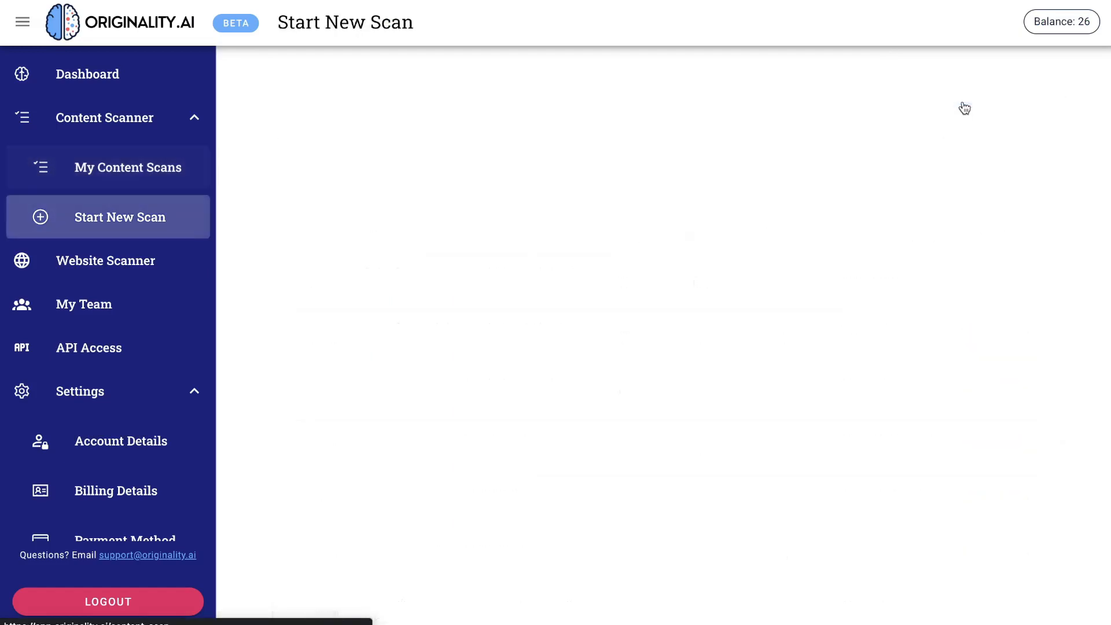
left_click(603, 286)
key("ctrl+v")
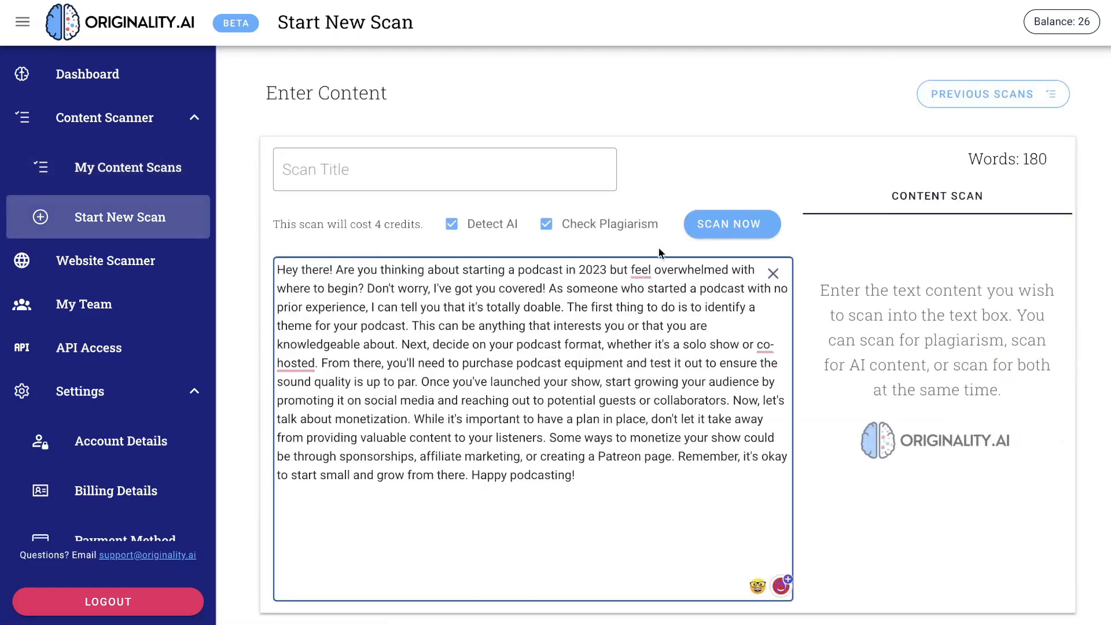
left_click(713, 231)
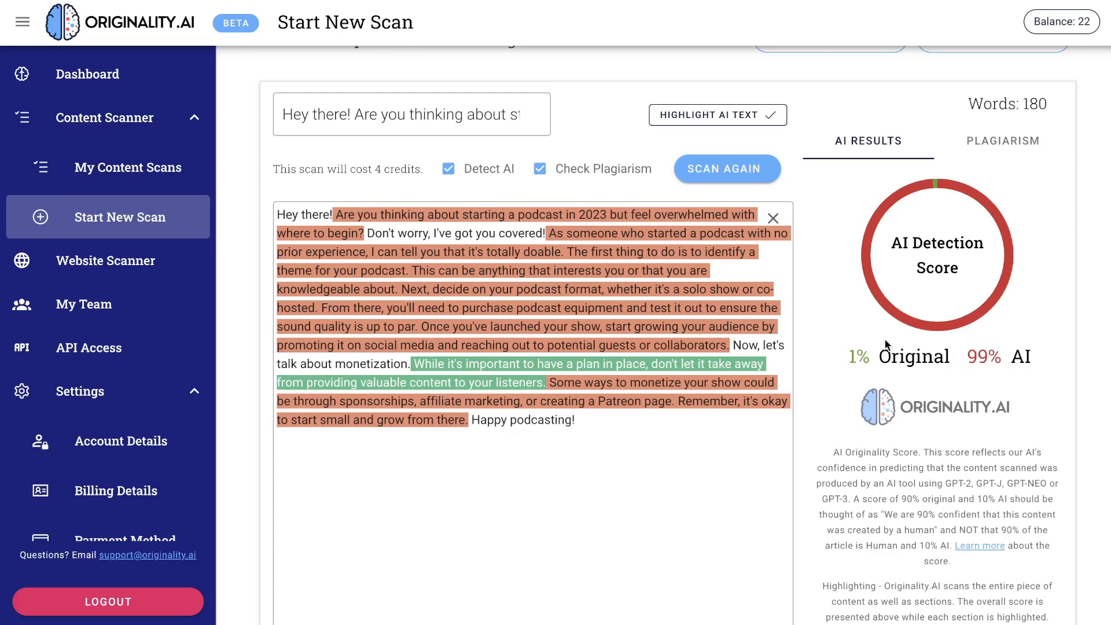
Examine the AI detection results of the scanned text, followed by its plagiarism results.
scroll(850, 355, "down", 4)
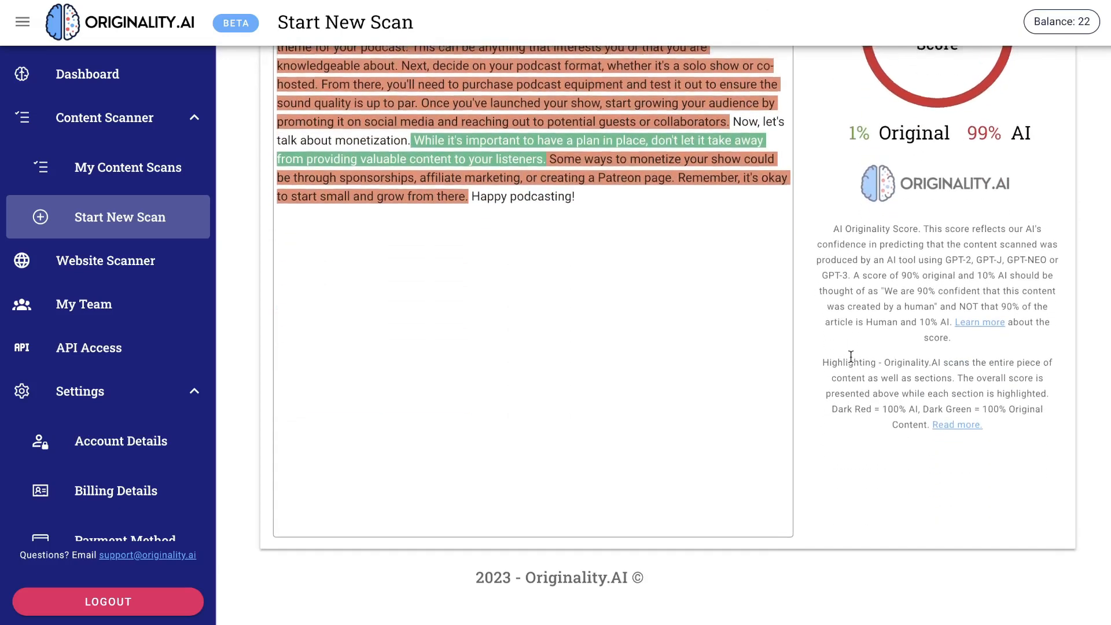
scroll(850, 356, "up", 5)
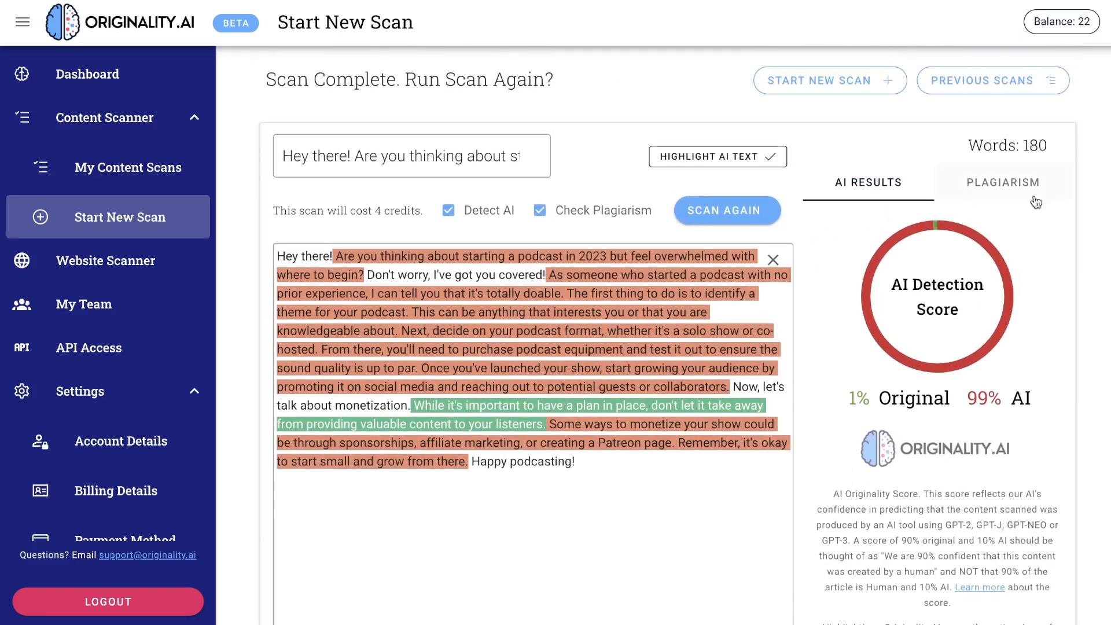
left_click(1029, 200)
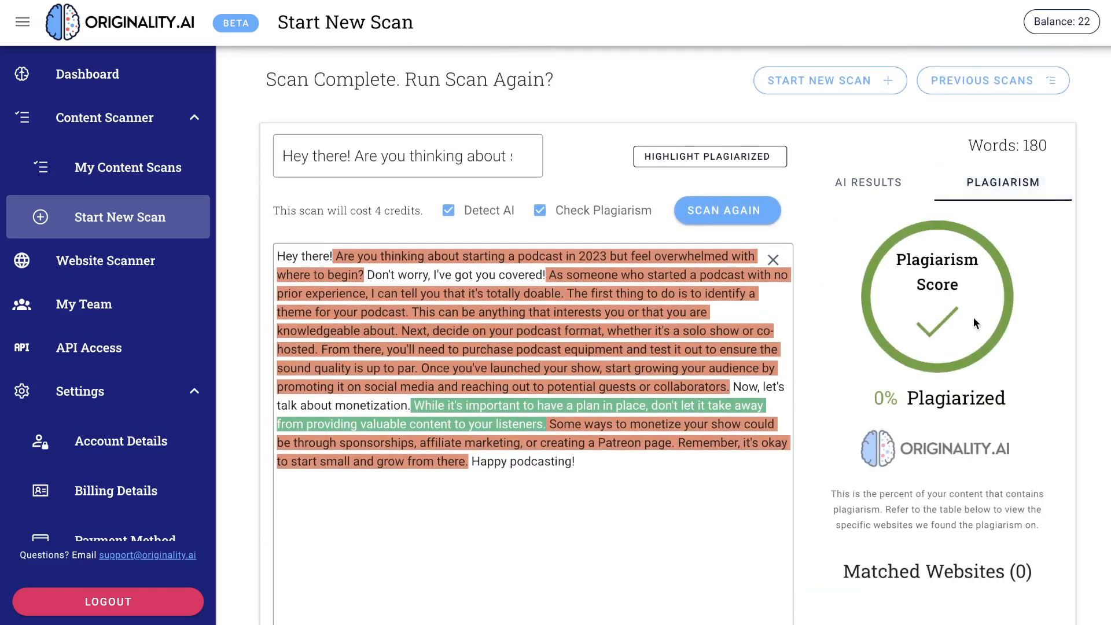
scroll(973, 323, "down", 1)
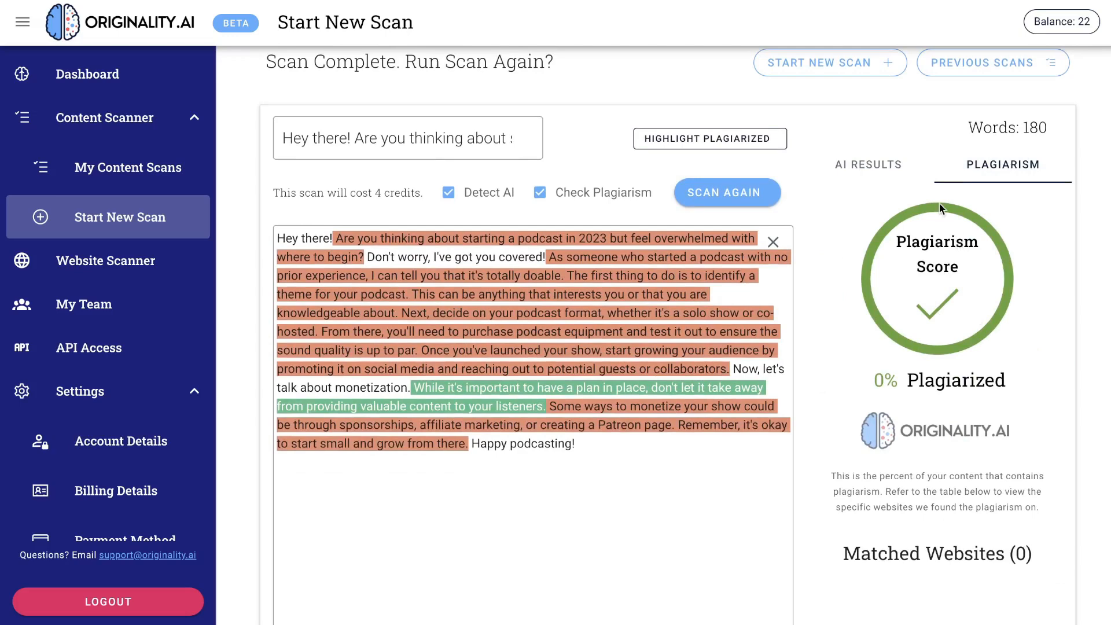
In Katteb, generate a paragraph from "outline on a blog post for how to start and monetize a podcast in 2023 as a beginner with no experience".
left_click(900, 168)
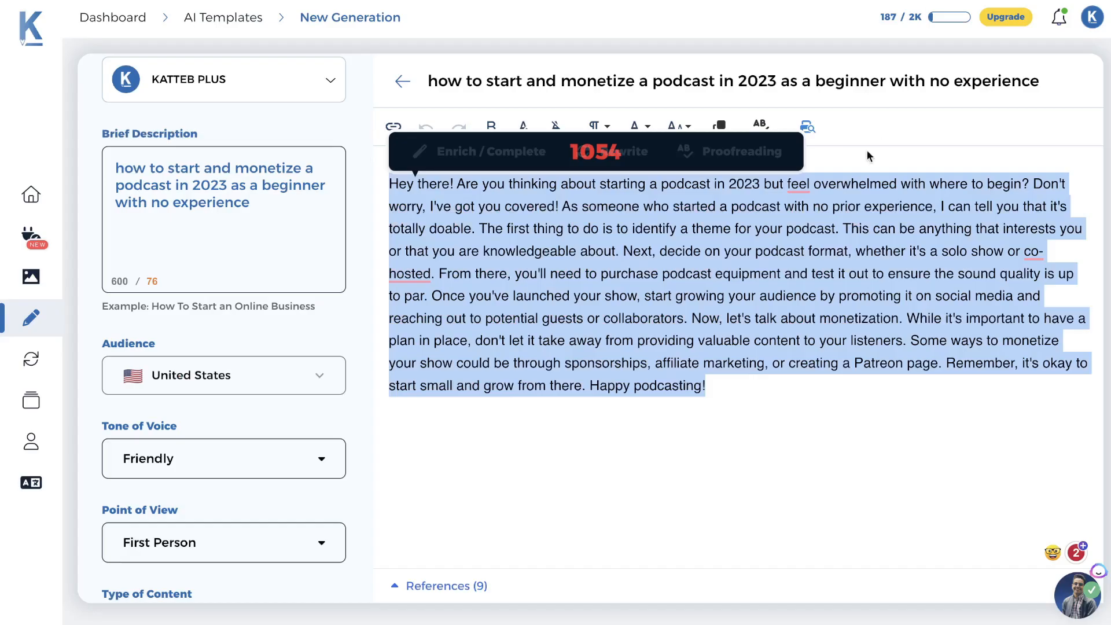
left_click(773, 398)
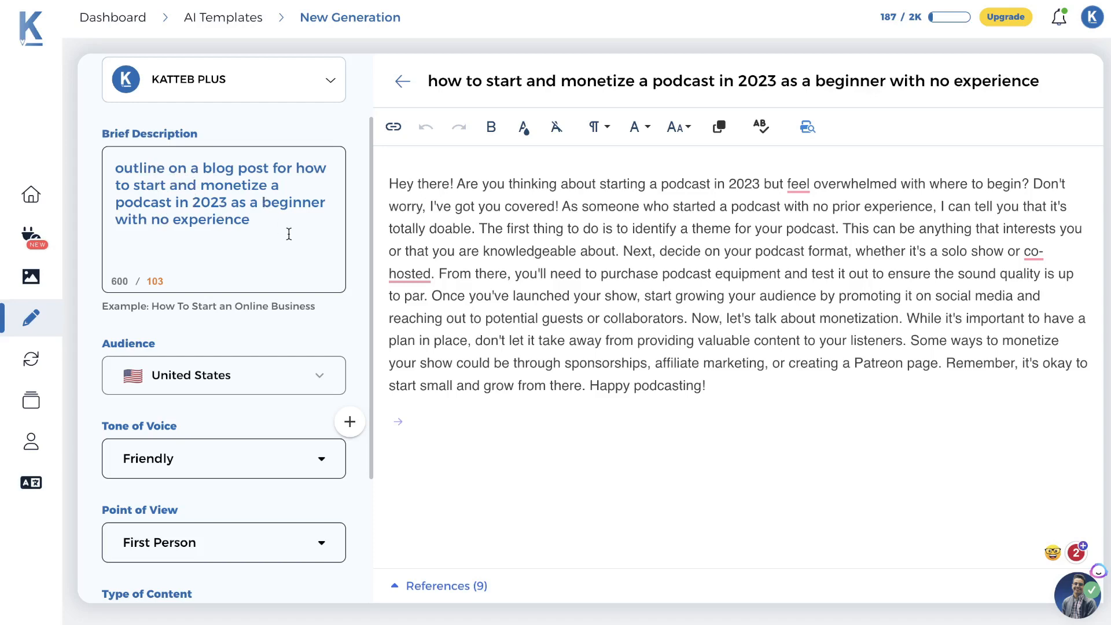
scroll(277, 446, "down", 3)
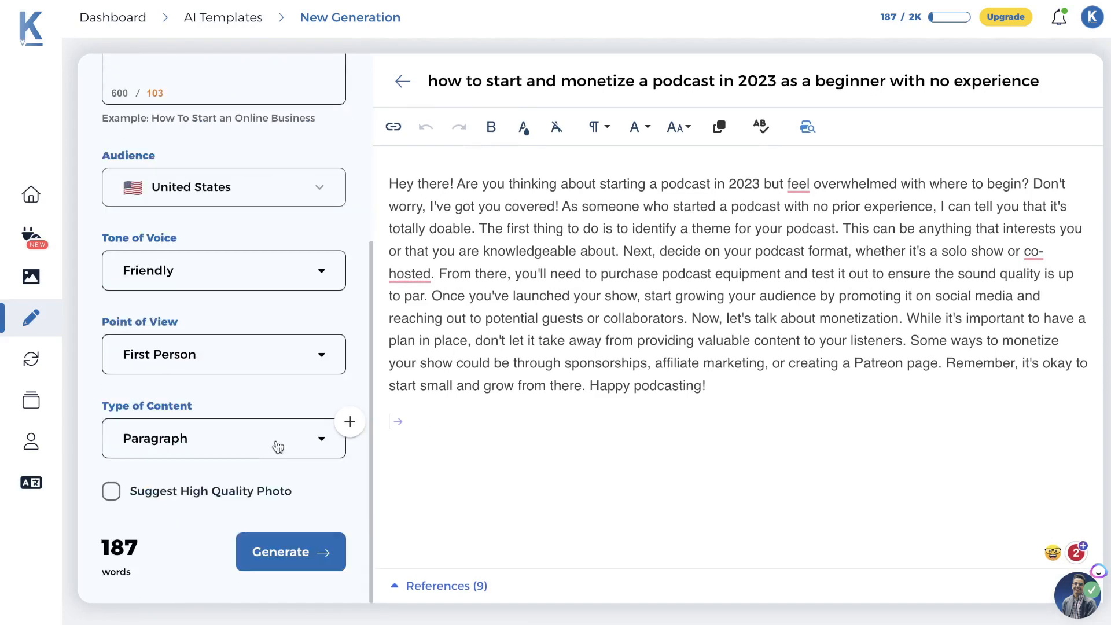
left_click(285, 547)
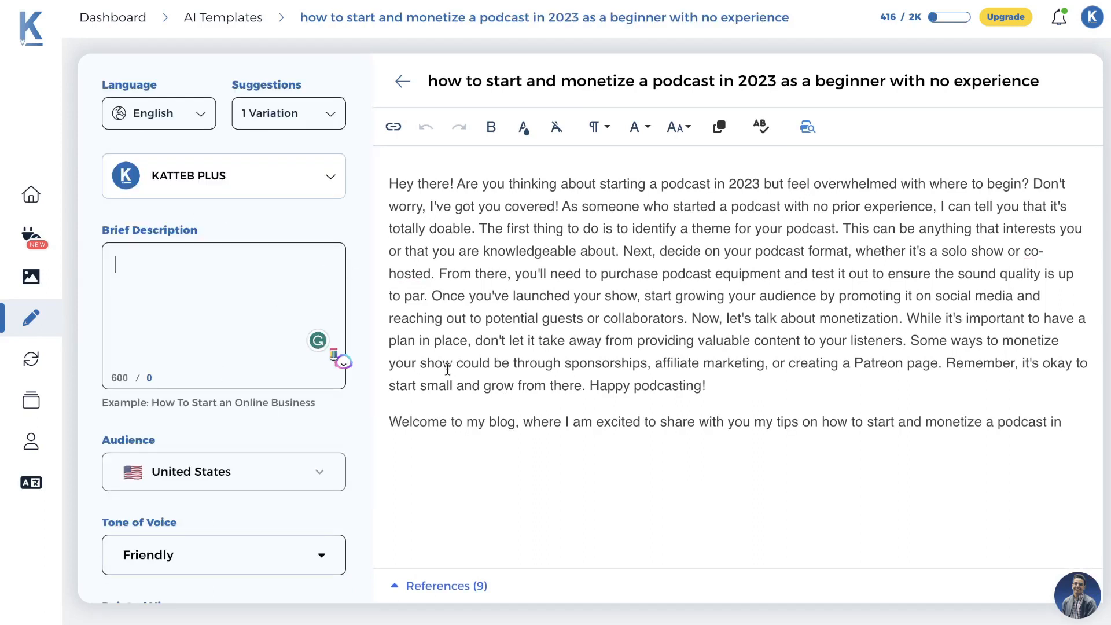
Use the Blog Outline template to generate an outline on "how to start and monetize a podcast as a beginner in 2023".
mouse_move(31, 324)
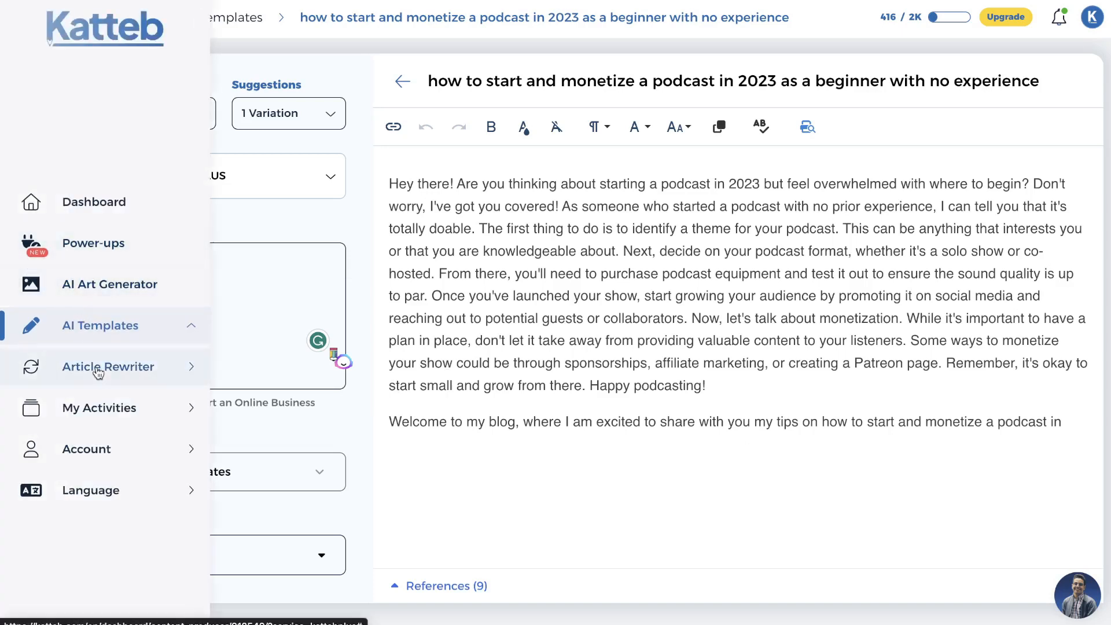
left_click(136, 331)
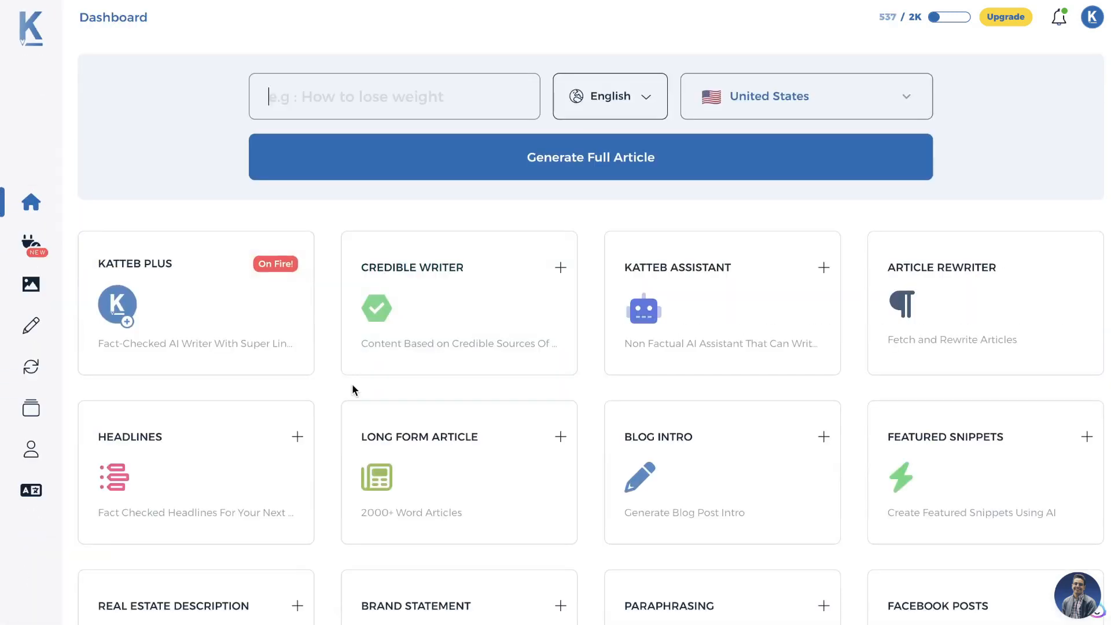
scroll(353, 391, "down", 15)
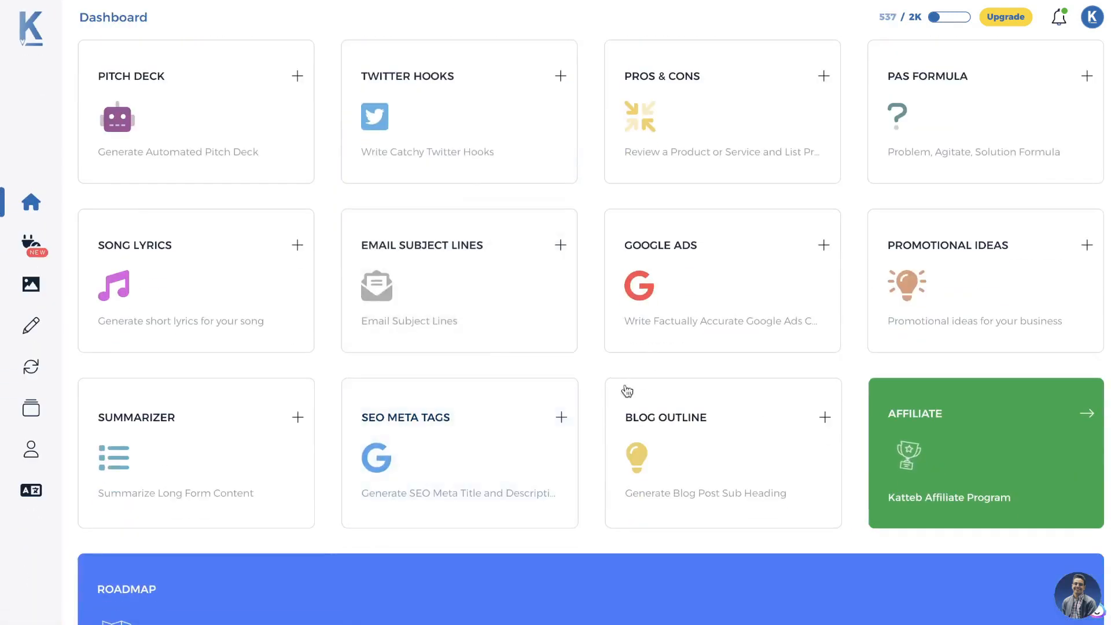
left_click(662, 429)
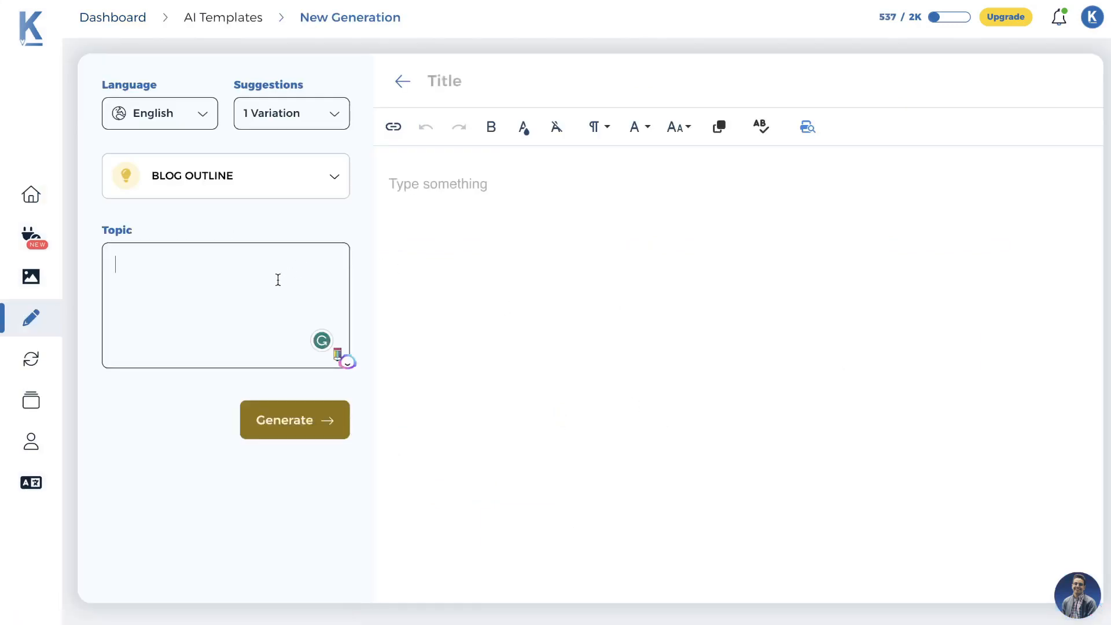
type("how to start and monetize a podcast as a beginner in 2023")
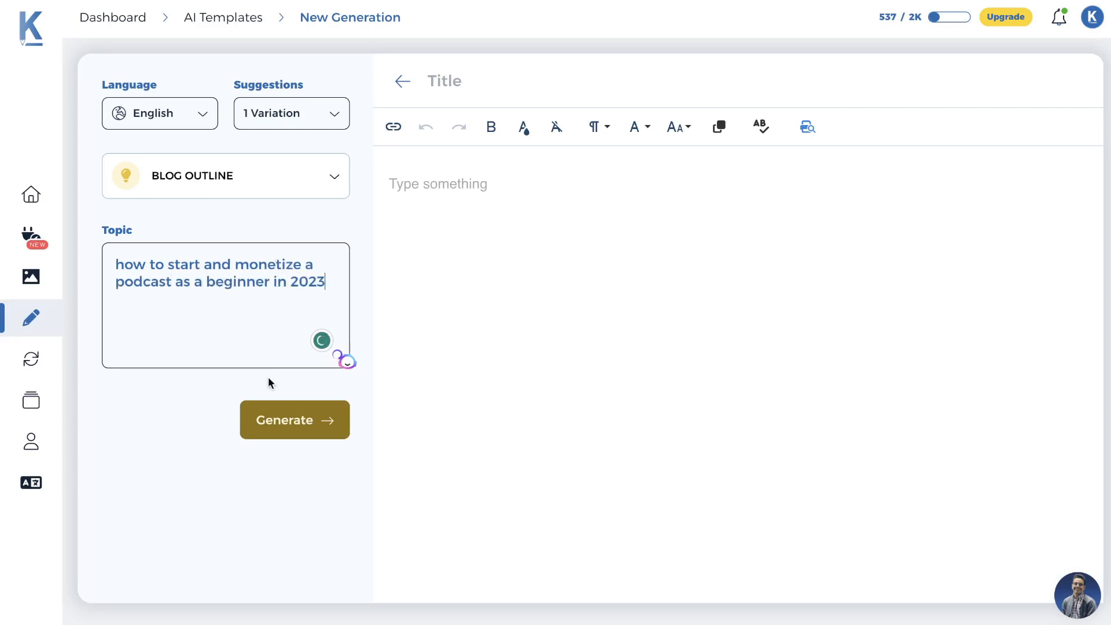
left_click(280, 420)
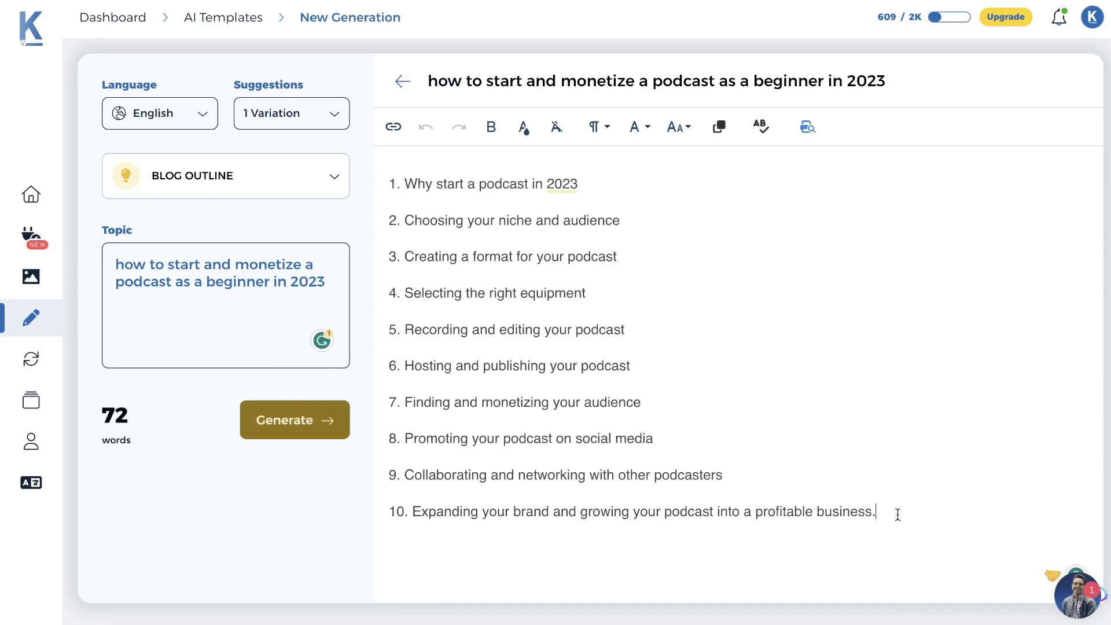
Copy the whole outline, reopen the Katteb Plus podcast text from the generation history, and replace its unfinished last paragraph with the outline.
left_click_drag(897, 514, 384, 161)
left_click(755, 292)
left_click(110, 456)
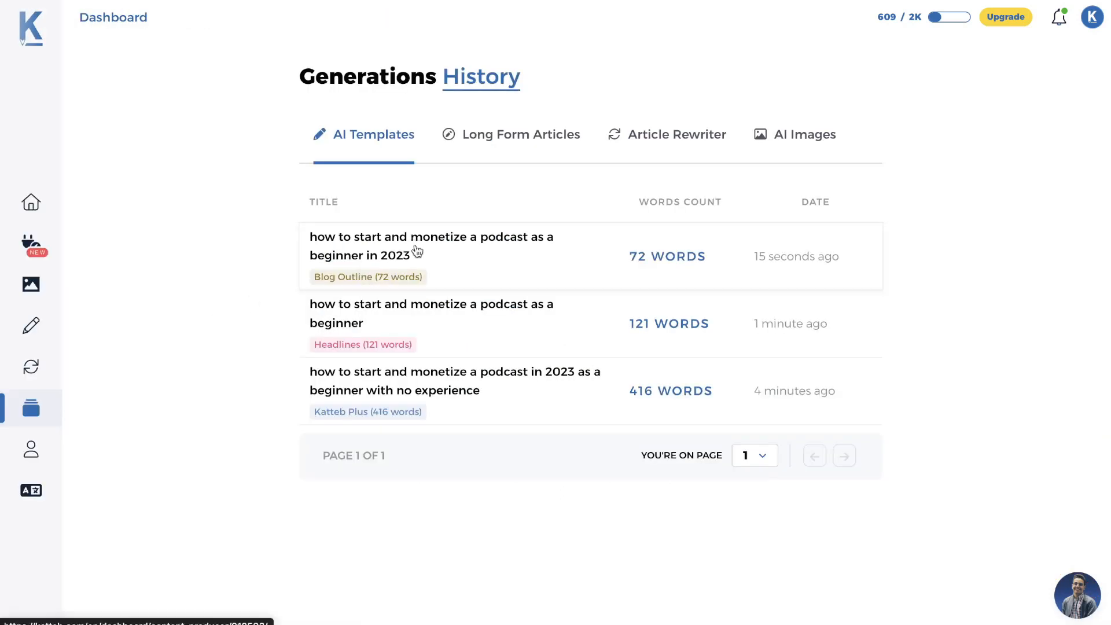
left_click(418, 383)
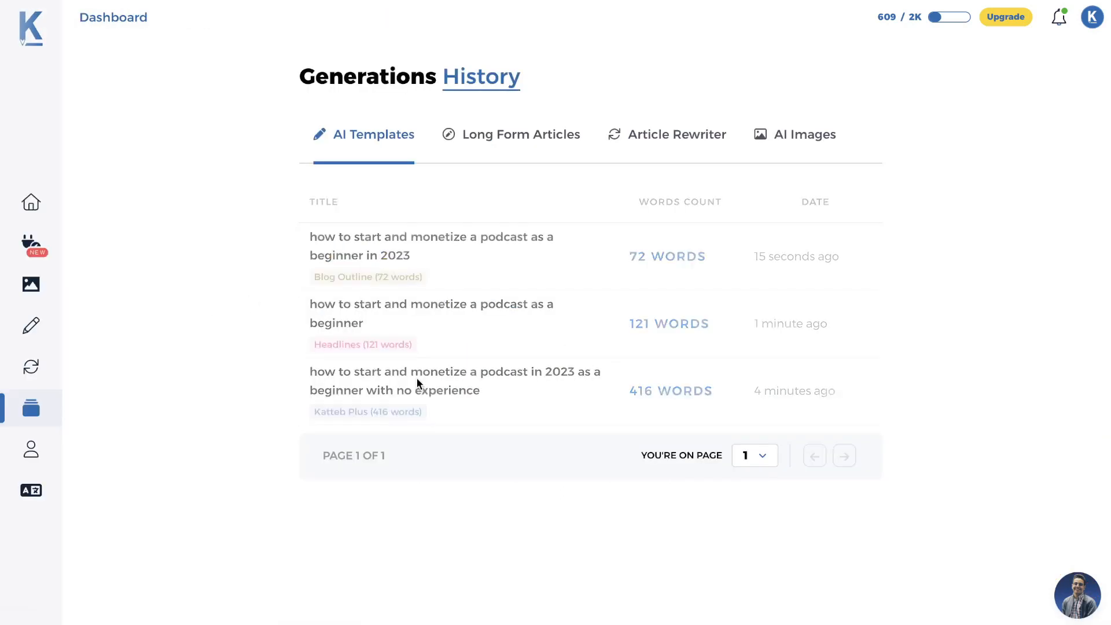
triple_click(618, 418)
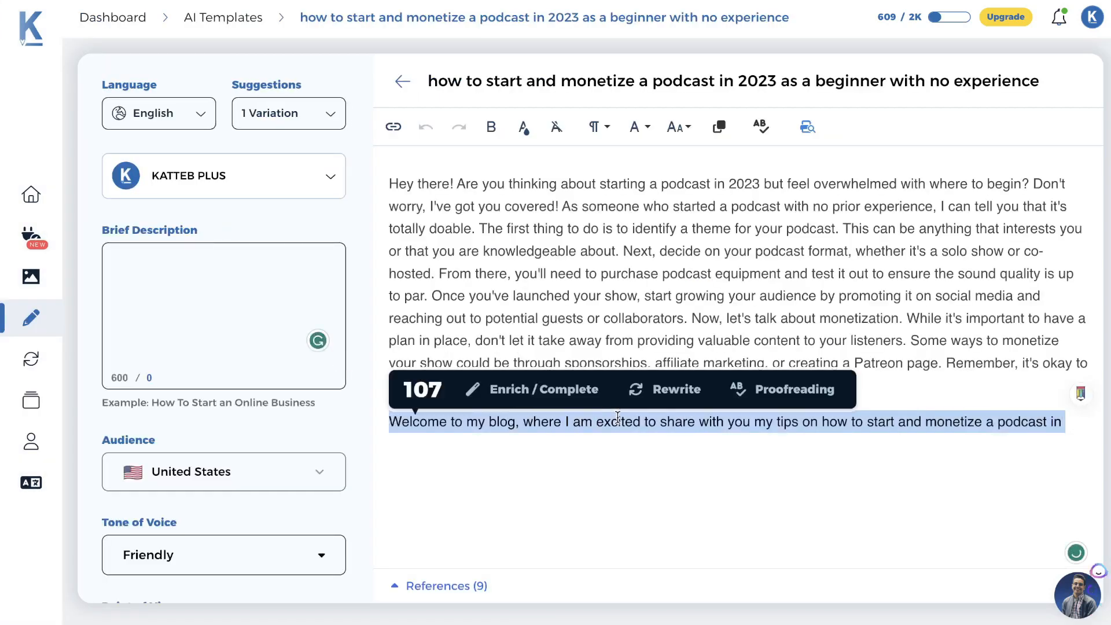
key("BackSpace")
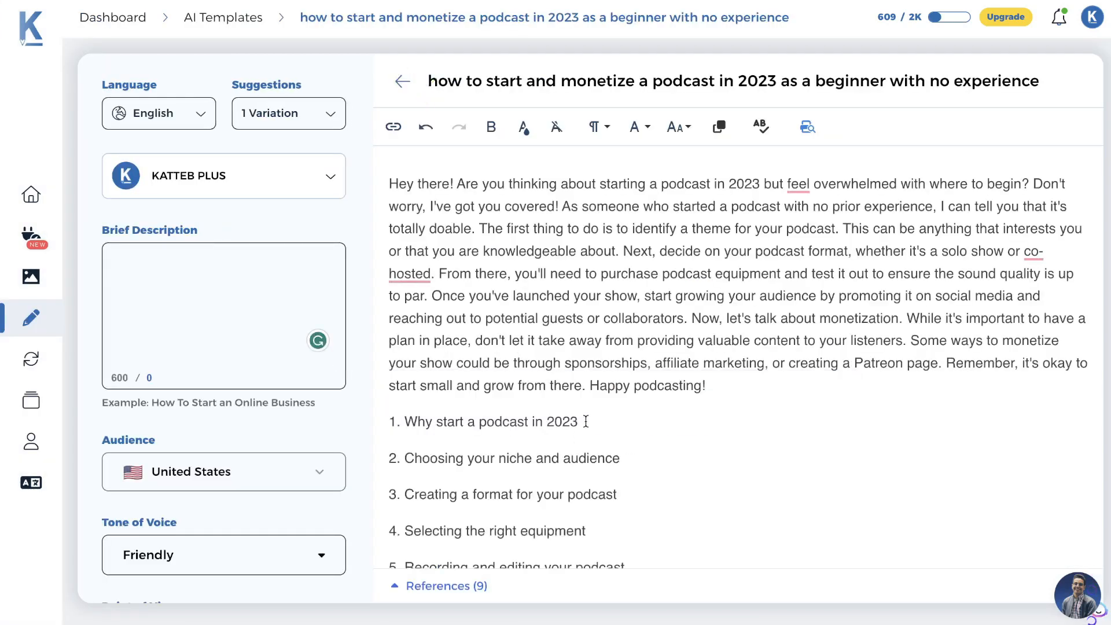
Copy the outline heading "1. Why start a podcast in 2023" into the brief description and generate a paragraph from it.
left_click_drag(585, 421, 395, 420)
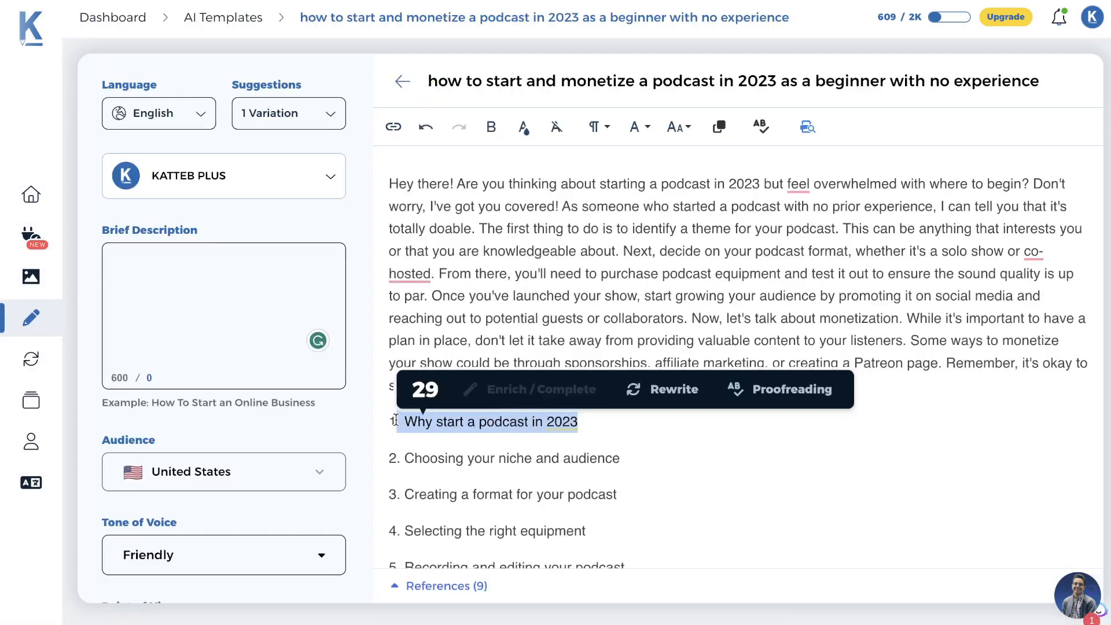
left_click(429, 422)
left_click_drag(576, 422, 383, 421)
key("ctrl+c")
left_click(220, 289)
key("ctrl+v")
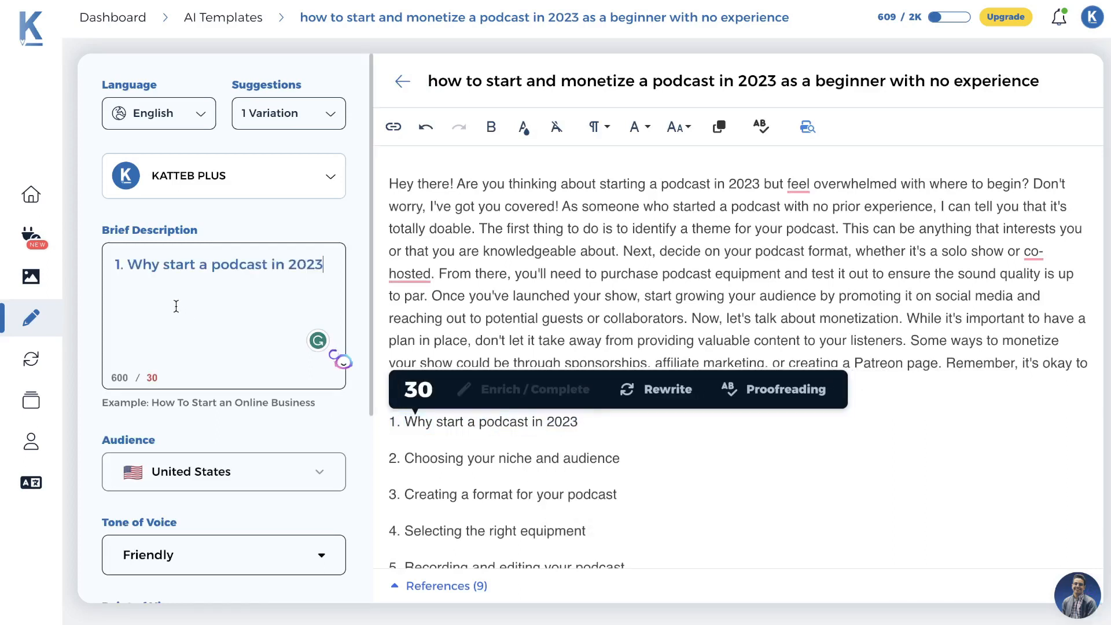
scroll(274, 485, "down", 1)
scroll(275, 484, "down", 5)
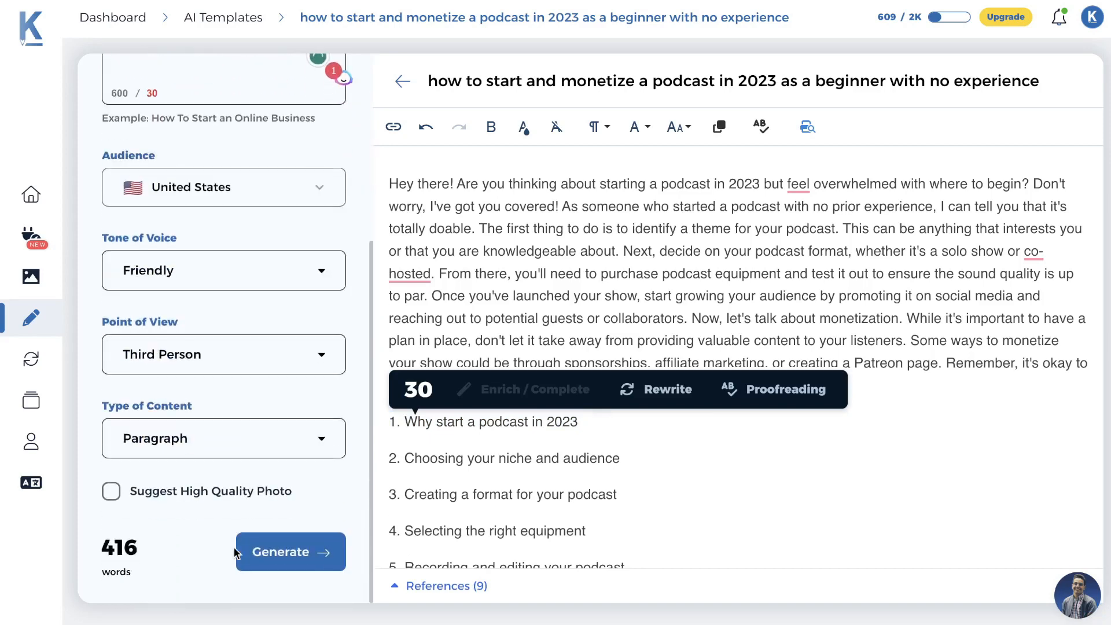
left_click(300, 561)
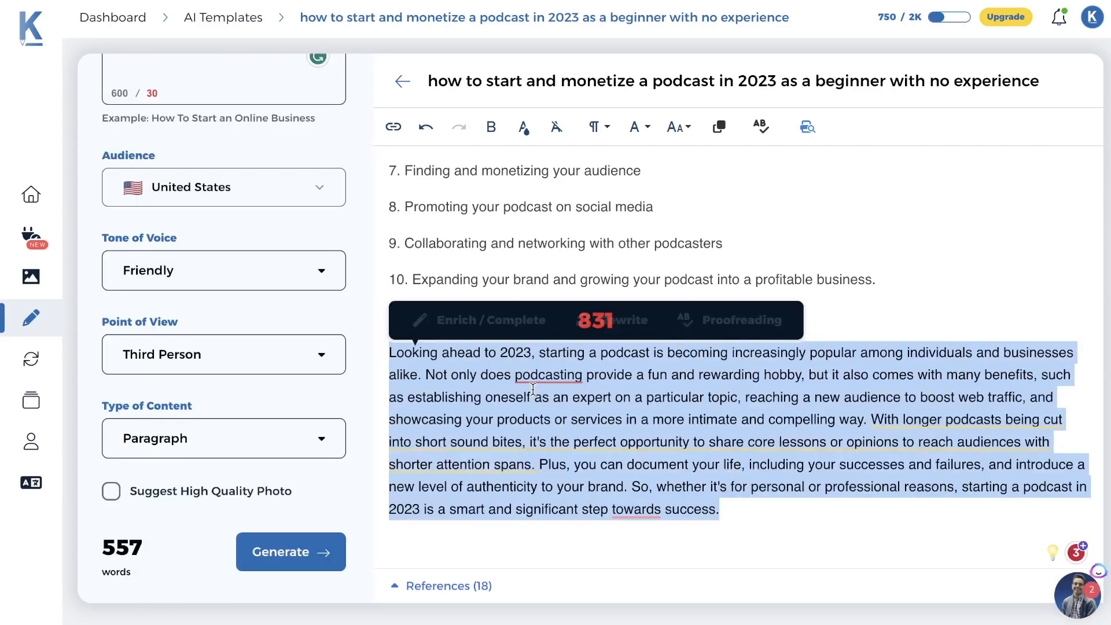
Move the newly generated paragraph from the end of the document to directly below the heading "1. Why start a podcast in 2023".
key("ctrl+x")
scroll(627, 347, "up", 3)
left_click(573, 259)
key("Return")
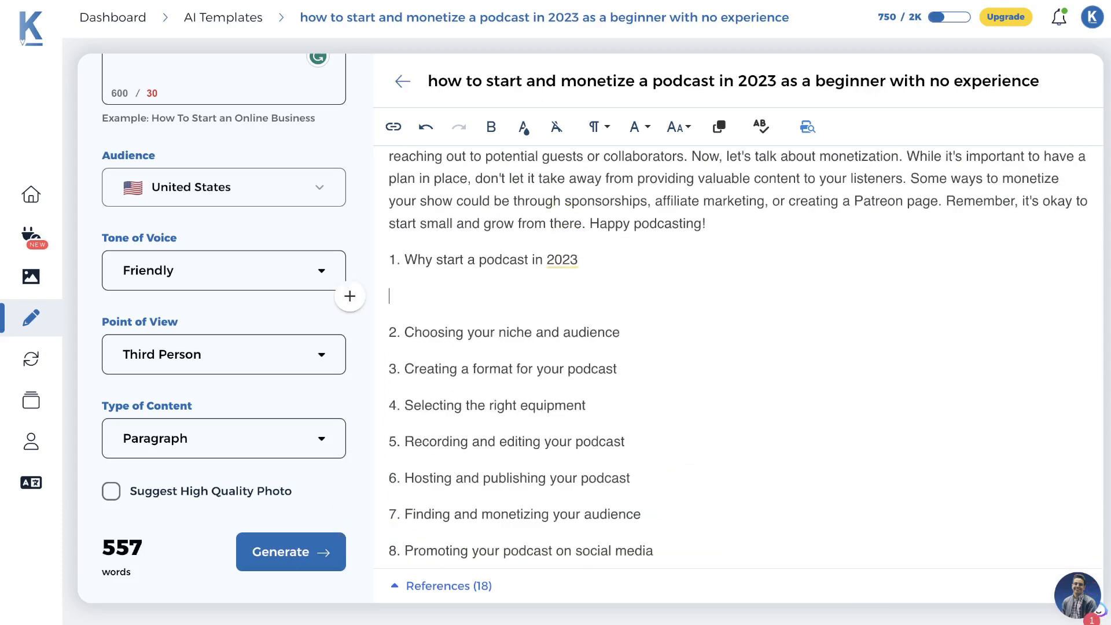
key("ctrl+v")
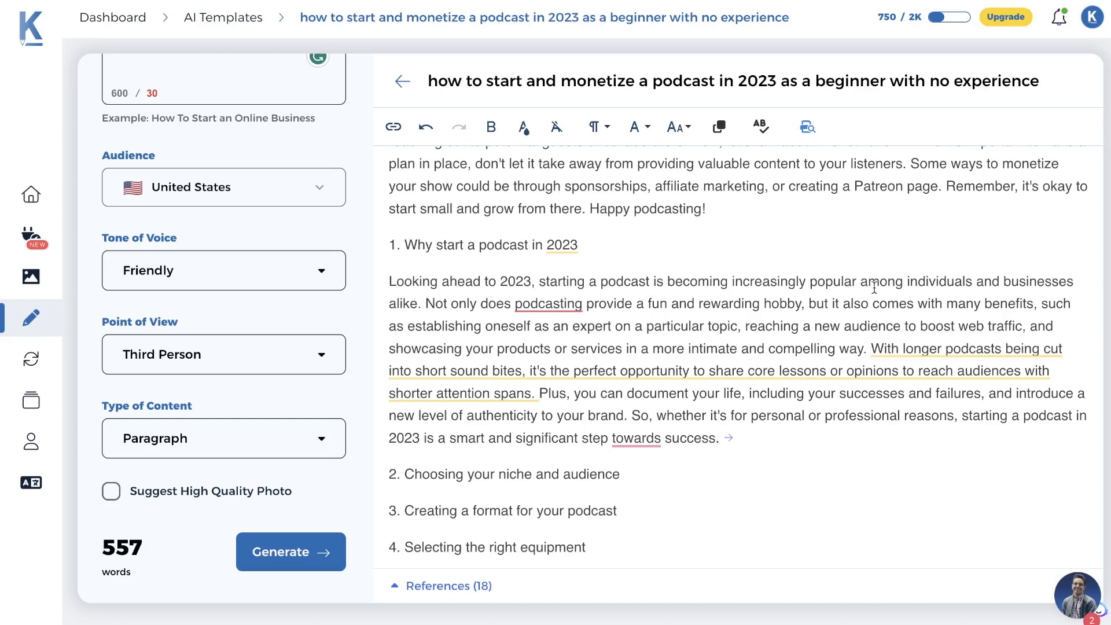
Review the assembled article from the introduction through the first section and the remaining outline headings.
scroll(683, 345, "down", 1)
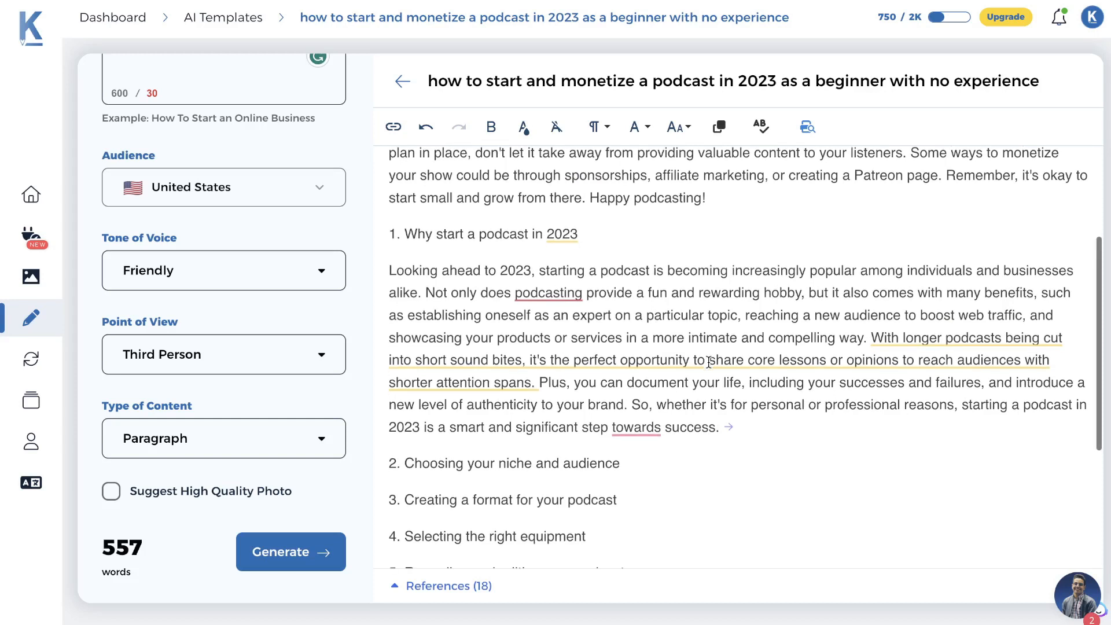
scroll(664, 357, "up", 1)
scroll(664, 357, "up", 3)
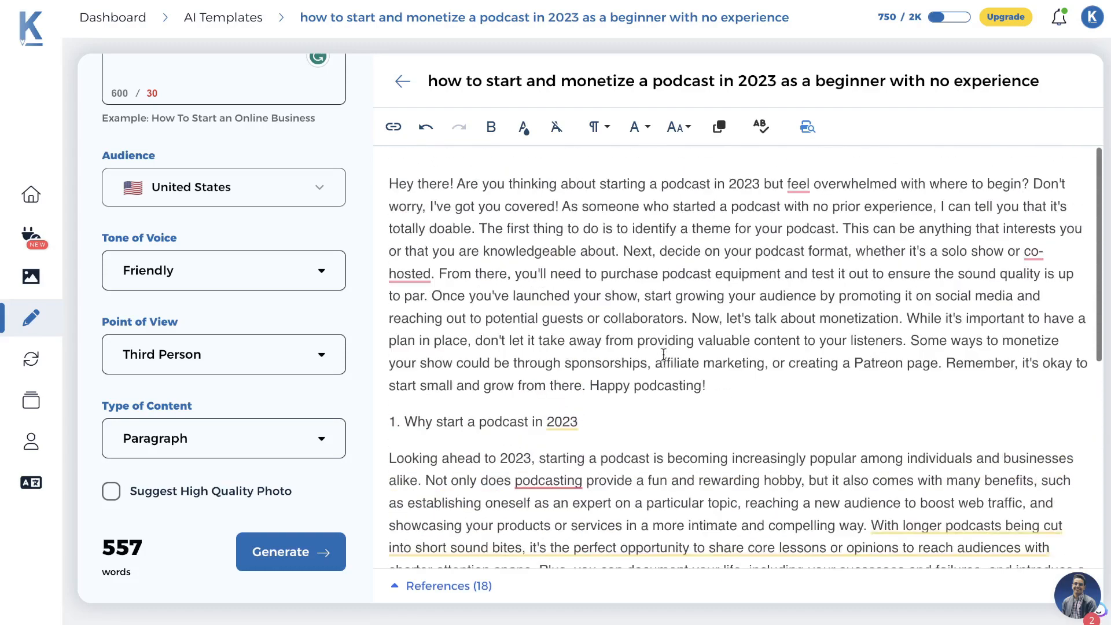
scroll(584, 424, "down", 4)
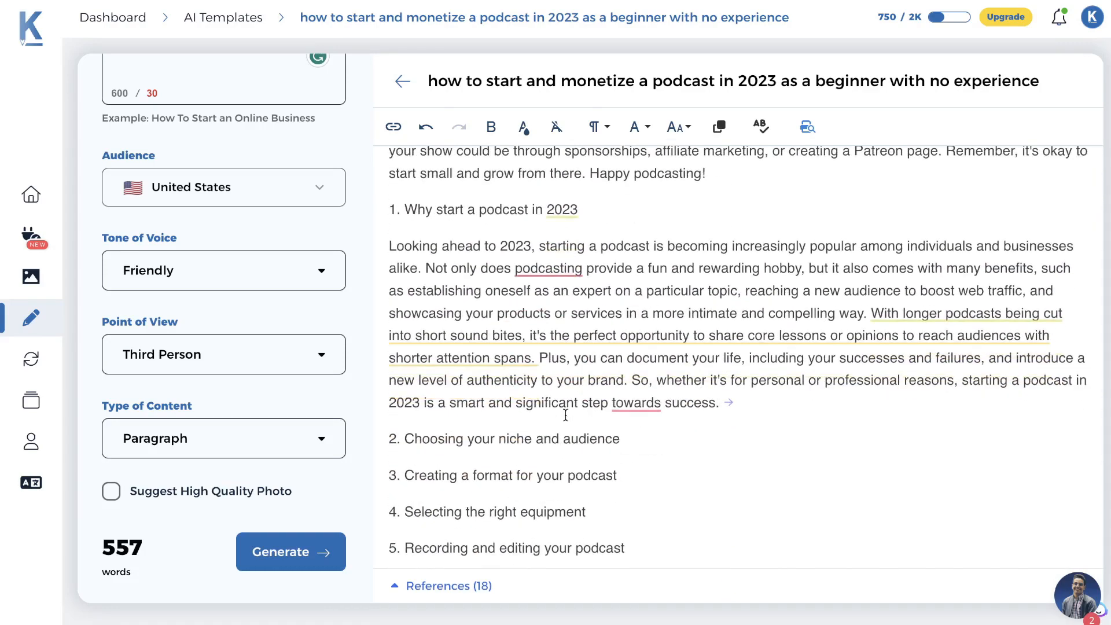
scroll(576, 411, "down", 3)
scroll(565, 414, "up", 5)
scroll(565, 415, "up", 2)
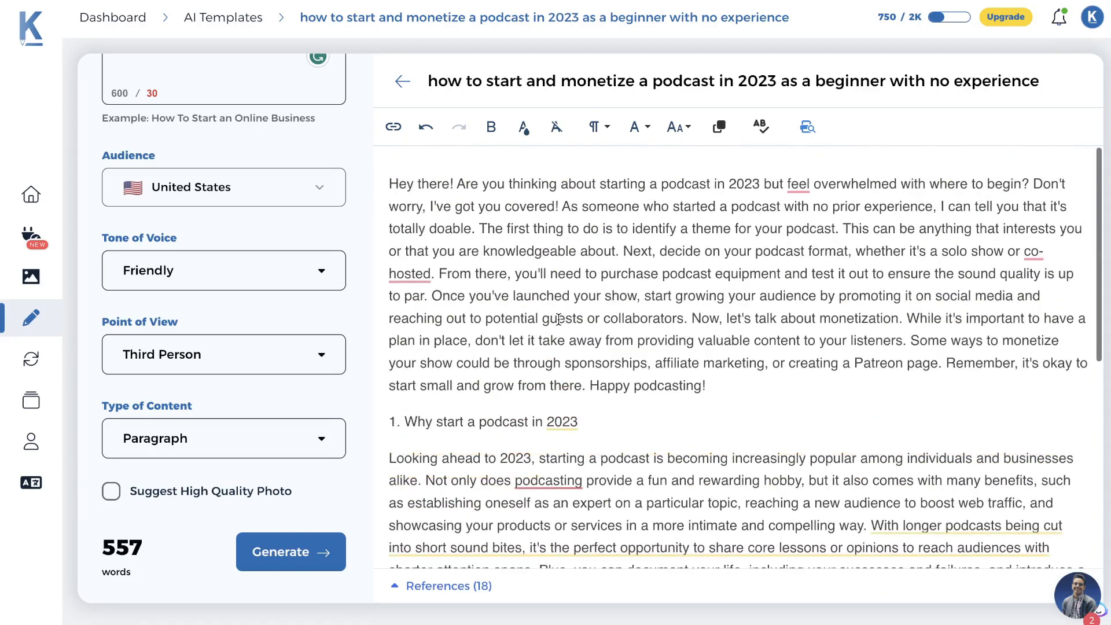
scroll(566, 415, "down", 4)
Examine the article's list of reference links alongside the text, and collapse the list.
left_click(463, 595)
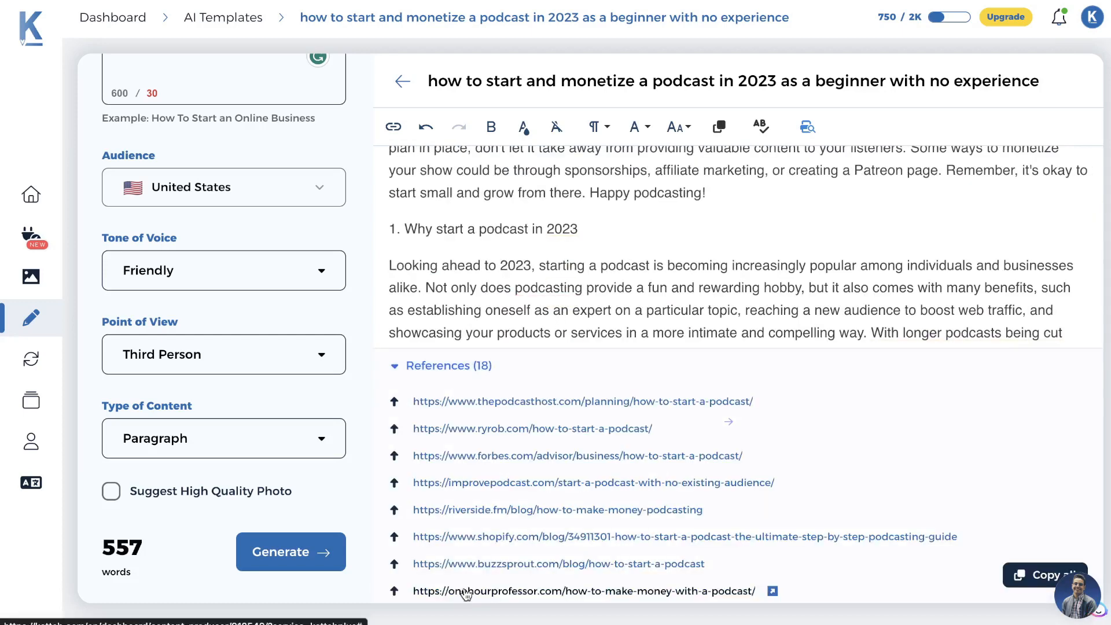
scroll(560, 422, "down", 5)
scroll(556, 416, "up", 1)
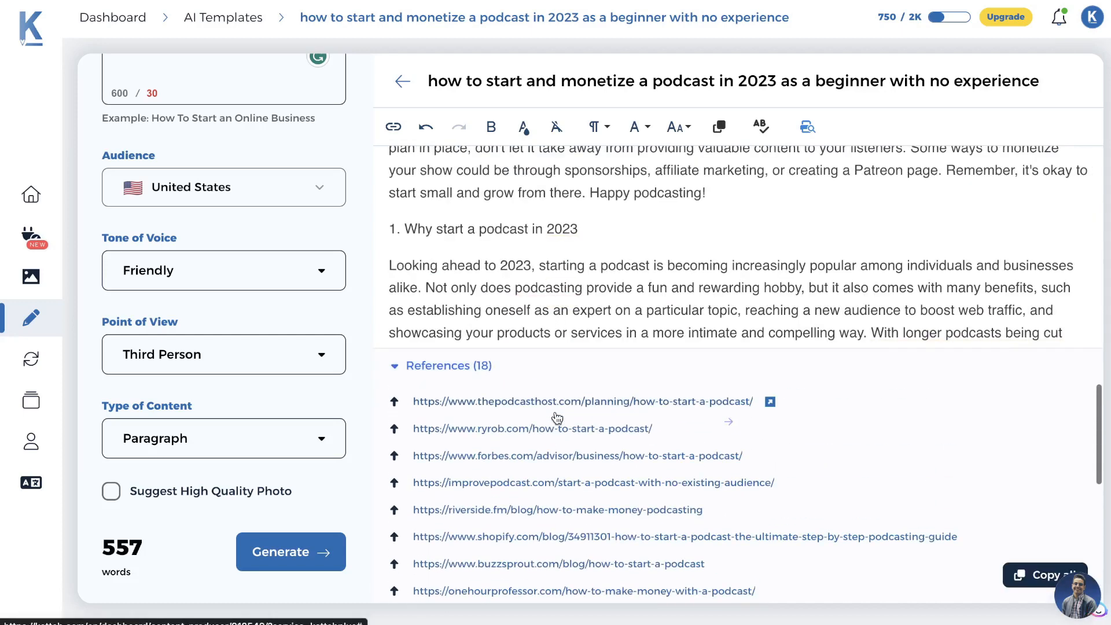
left_click(556, 370)
scroll(556, 372, "up", 1)
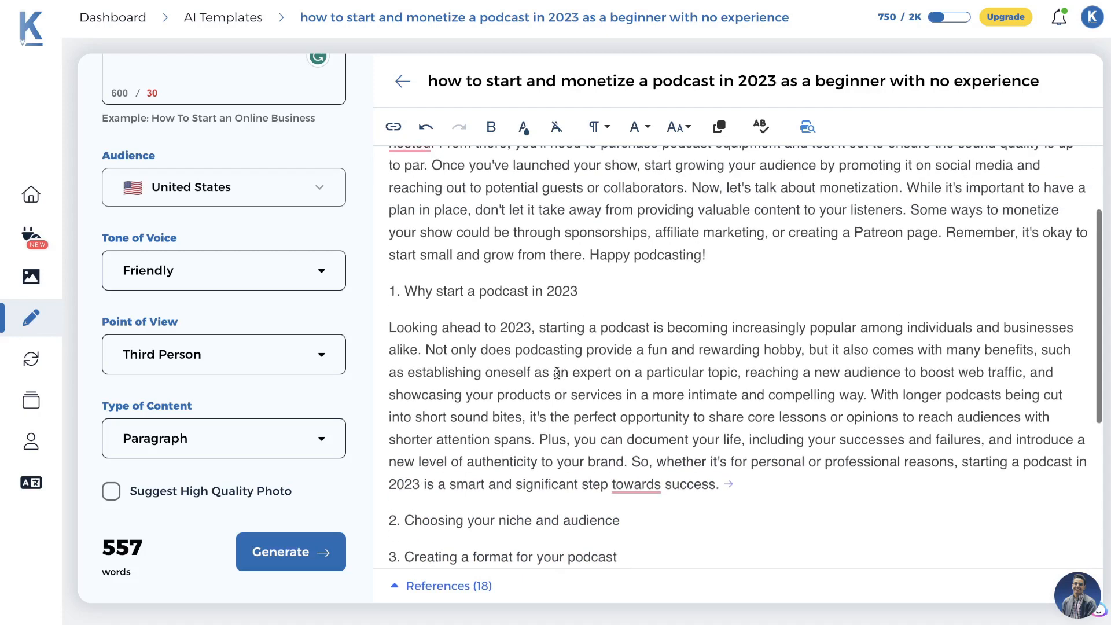
scroll(556, 372, "up", 1)
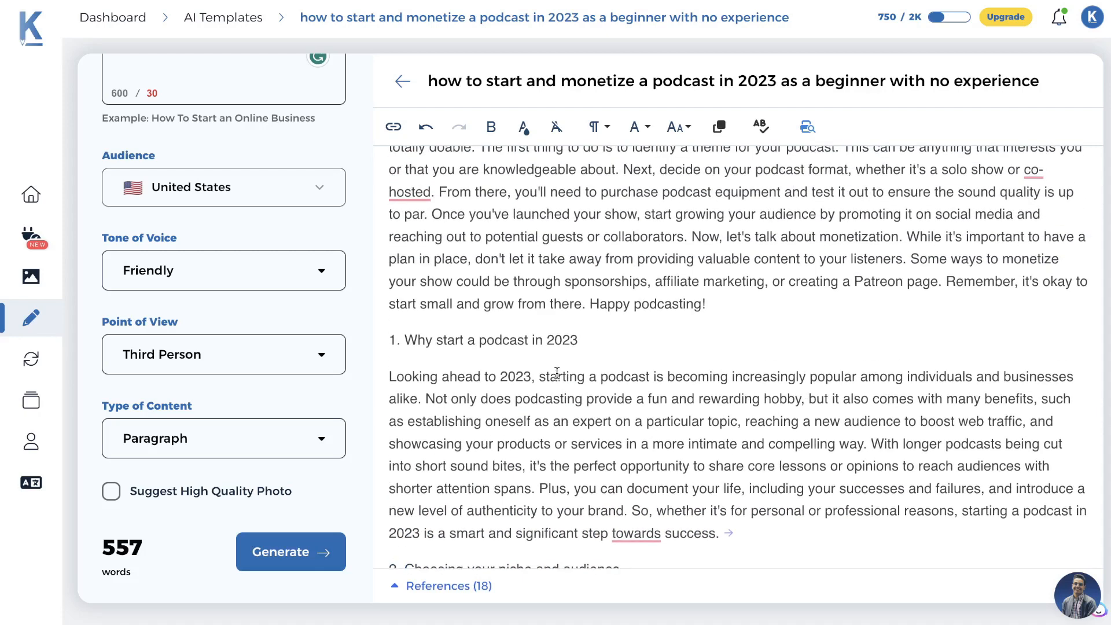
scroll(557, 372, "up", 1)
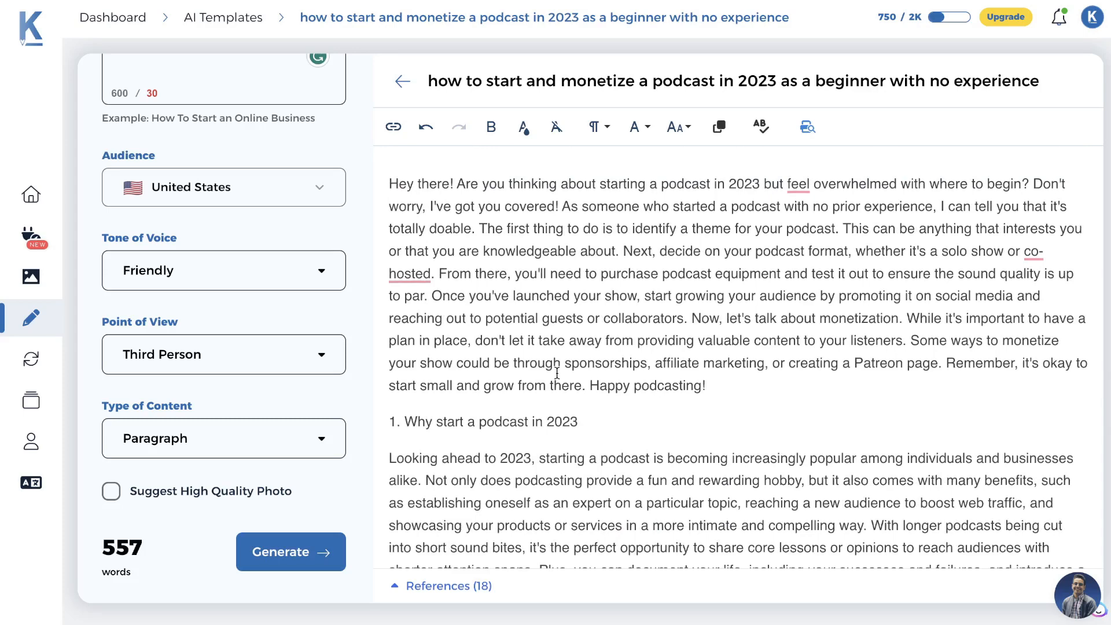
left_click(480, 585)
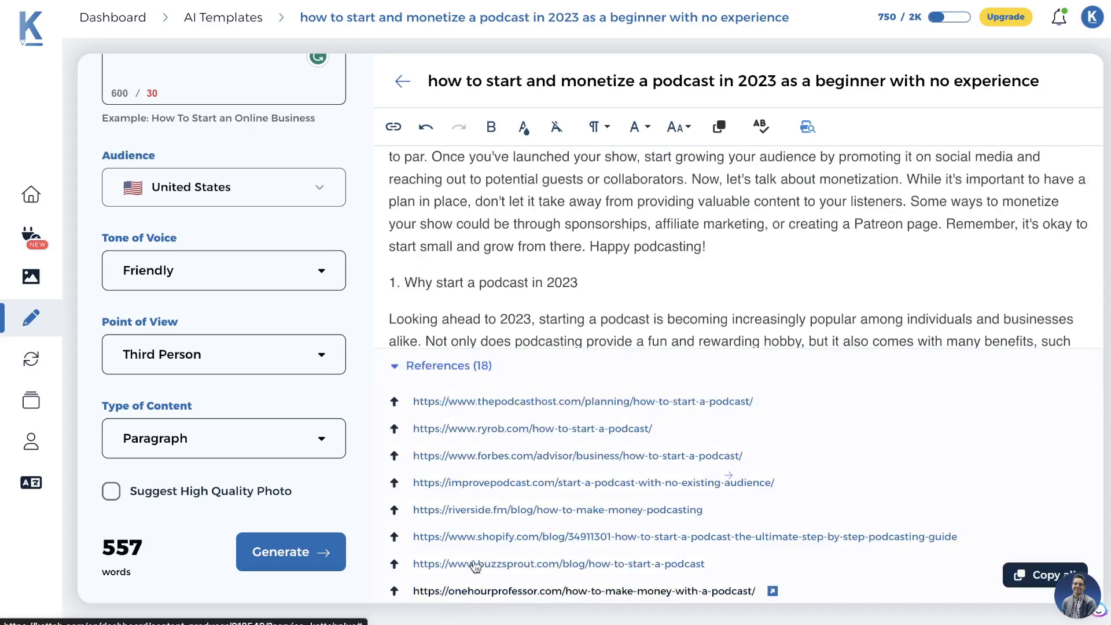
left_click(501, 366)
scroll(553, 336, "up", 3)
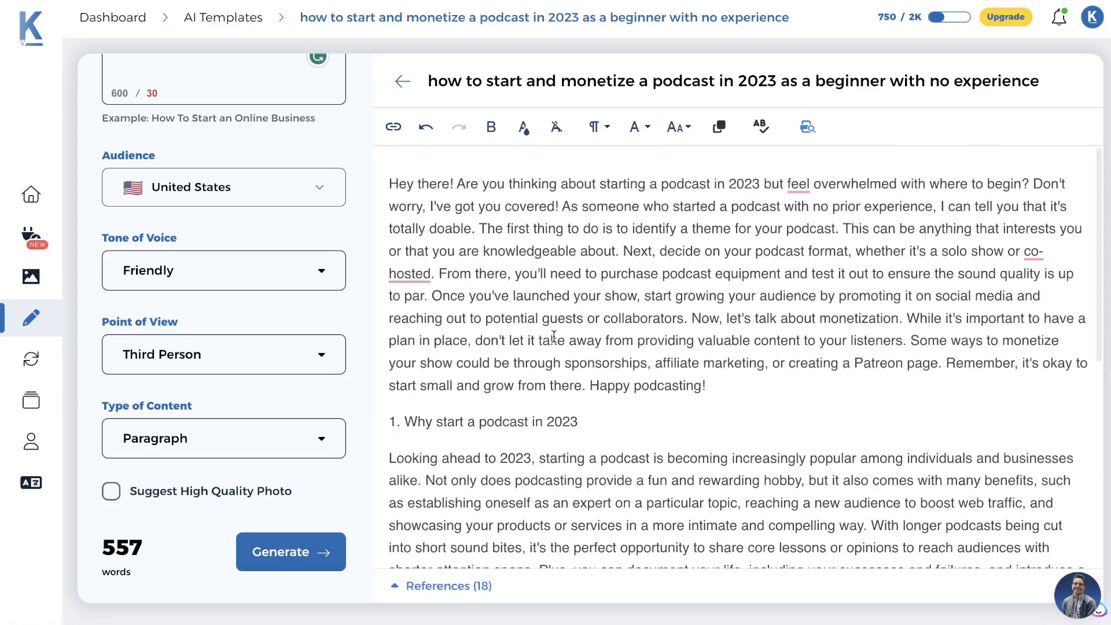
From the dashboard, generate a full English article on "rsi settings for day trading crypto" for the United States, keeping all suggested topics selected.
left_click(402, 81)
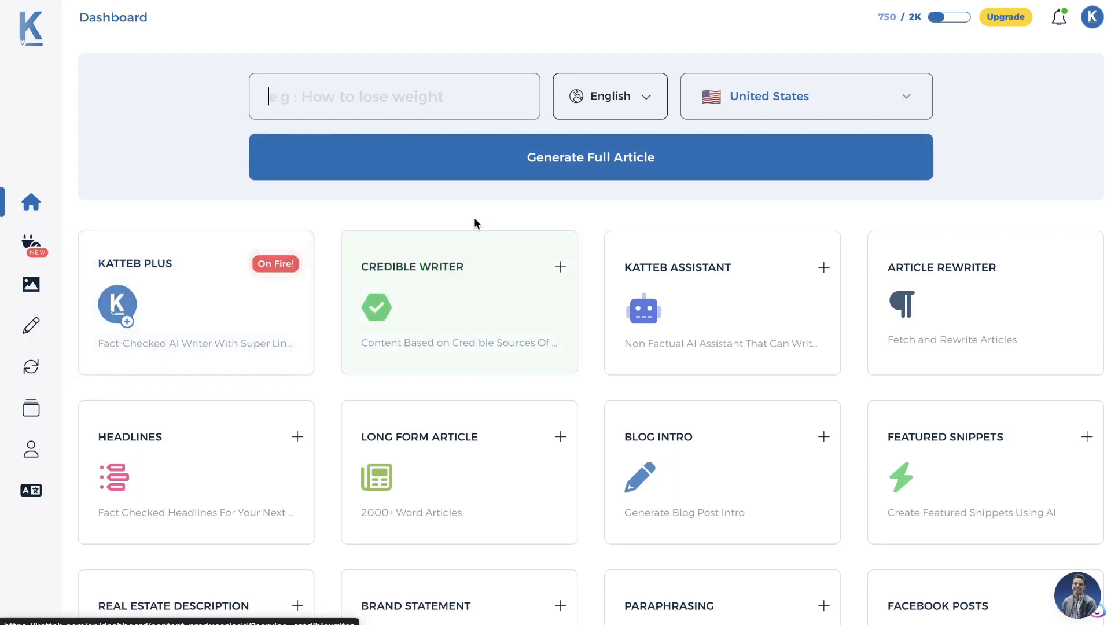
scroll(486, 221, "down", 1)
scroll(556, 279, "down", 2)
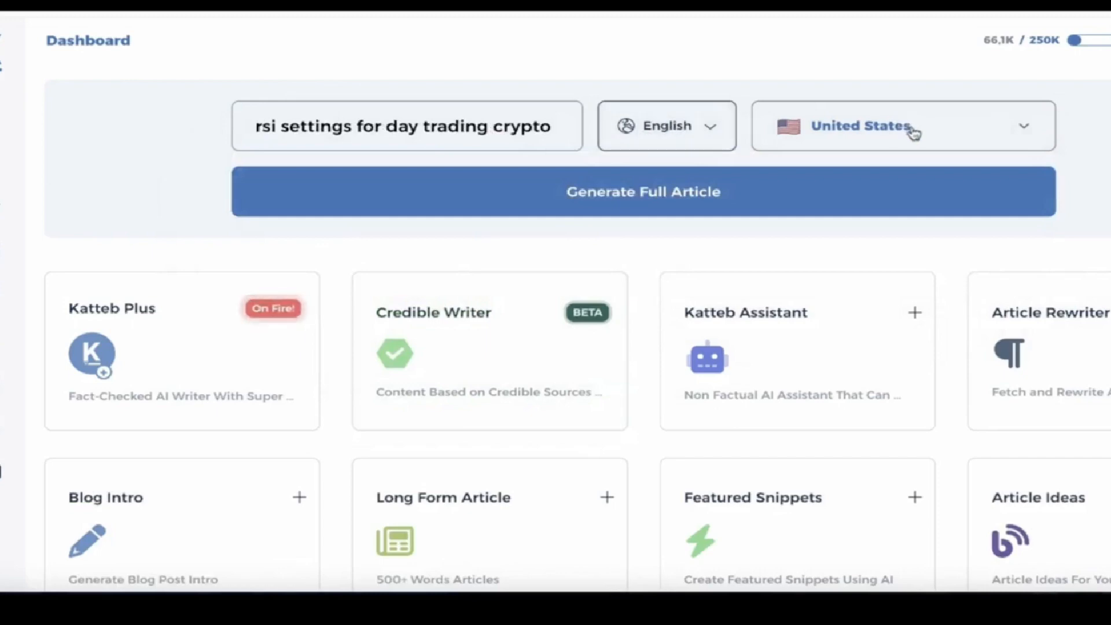
left_click(659, 199)
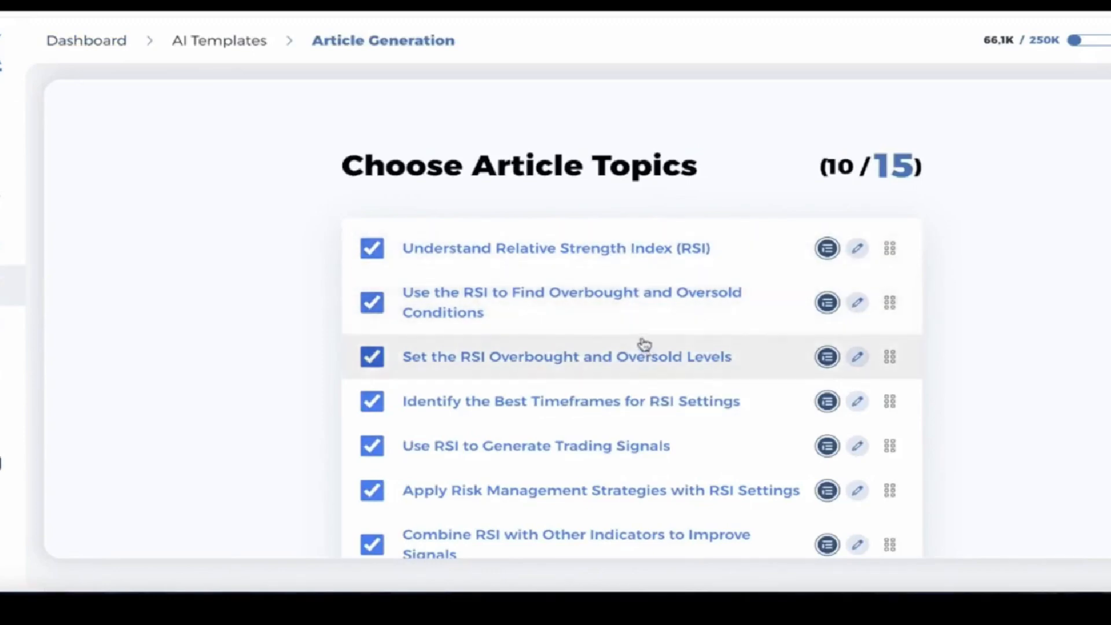
scroll(643, 341, "down", 2)
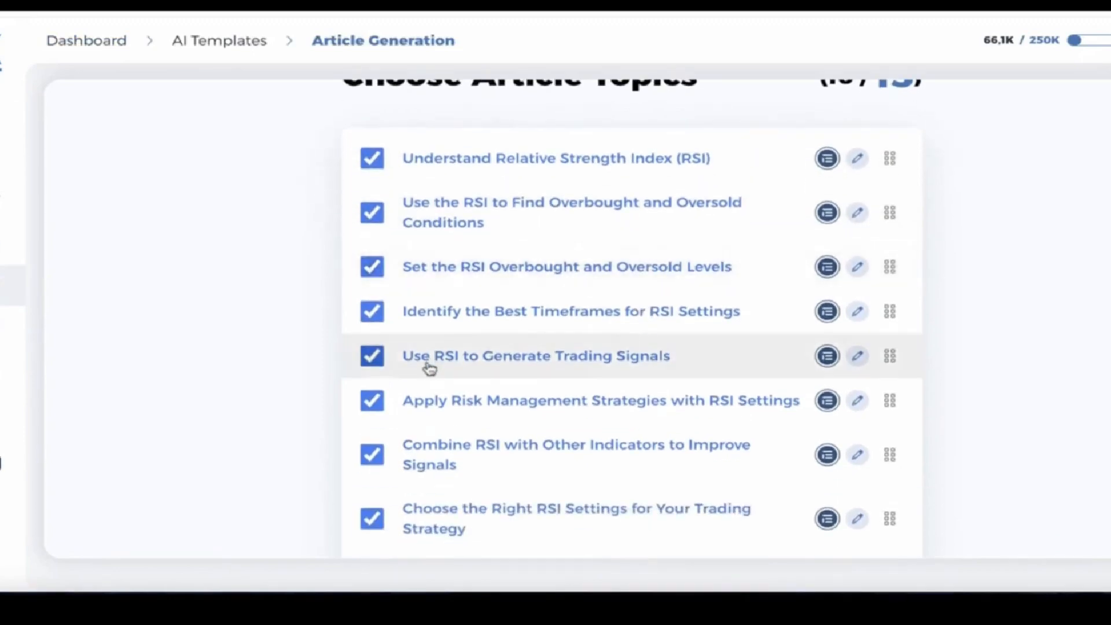
scroll(352, 411, "down", 5)
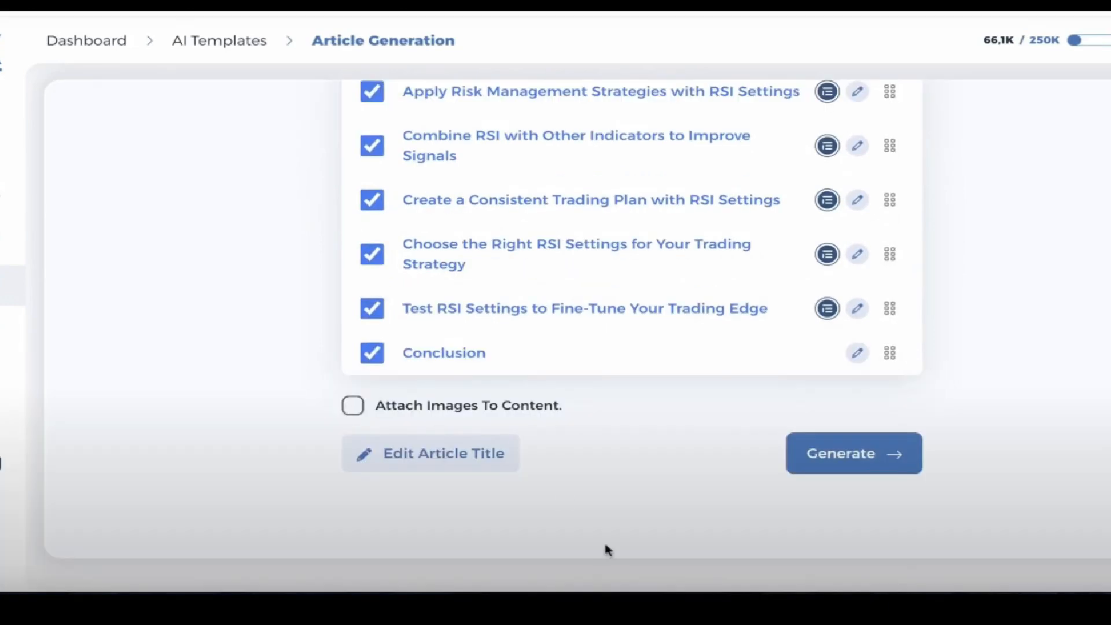
left_click(845, 457)
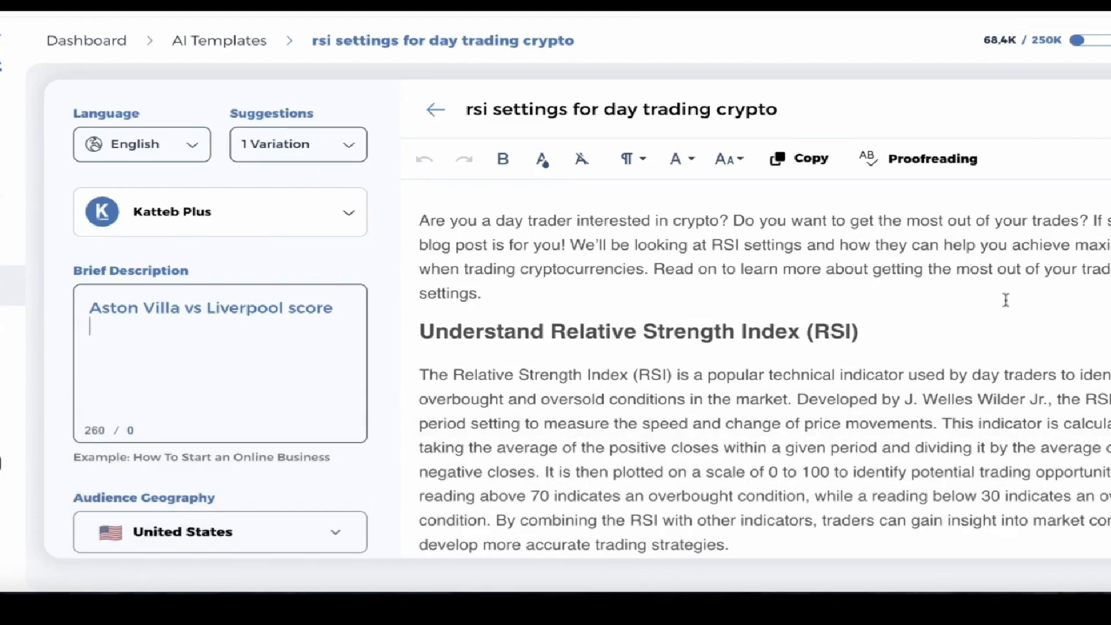
scroll(220, 318, "down", 7)
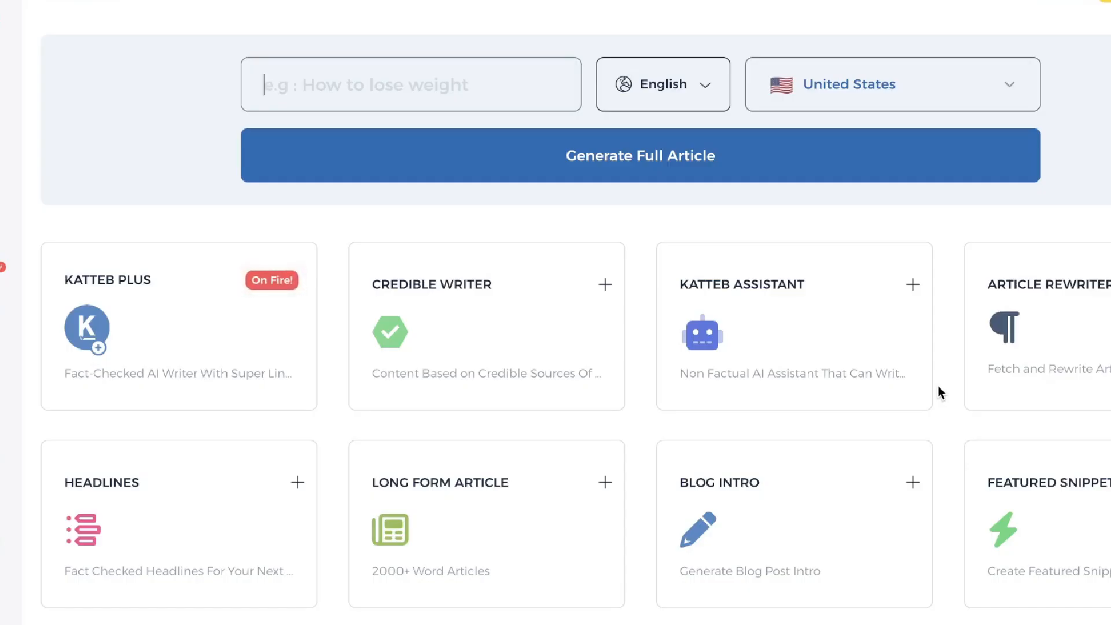
scroll(938, 389, "down", 1)
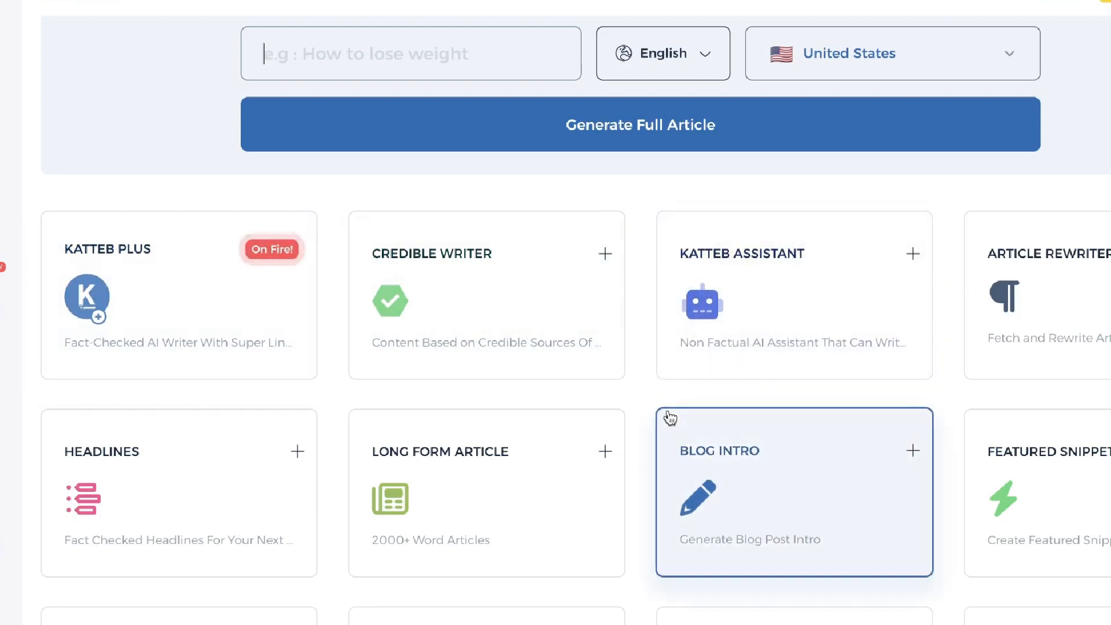
scroll(670, 418, "up", 1)
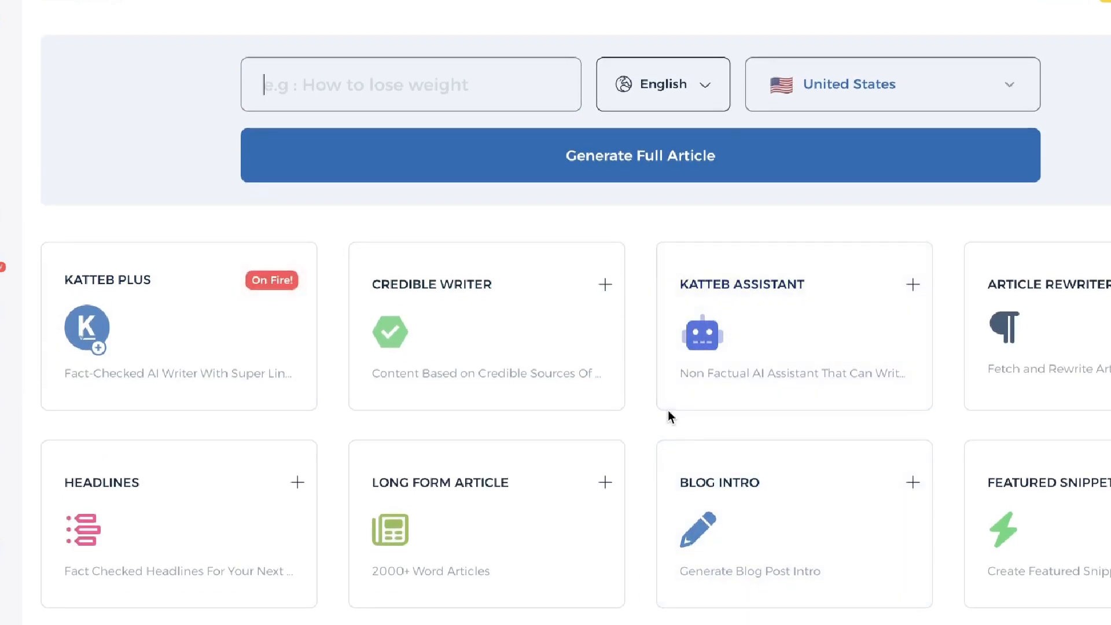